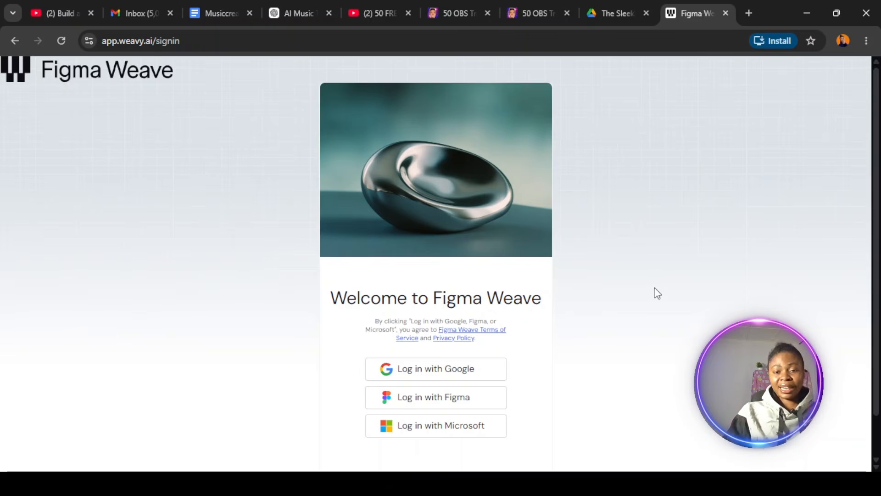
# Log in to Figma Weave with a Google account and sign out of that workspace.
pyautogui.click(448, 370)
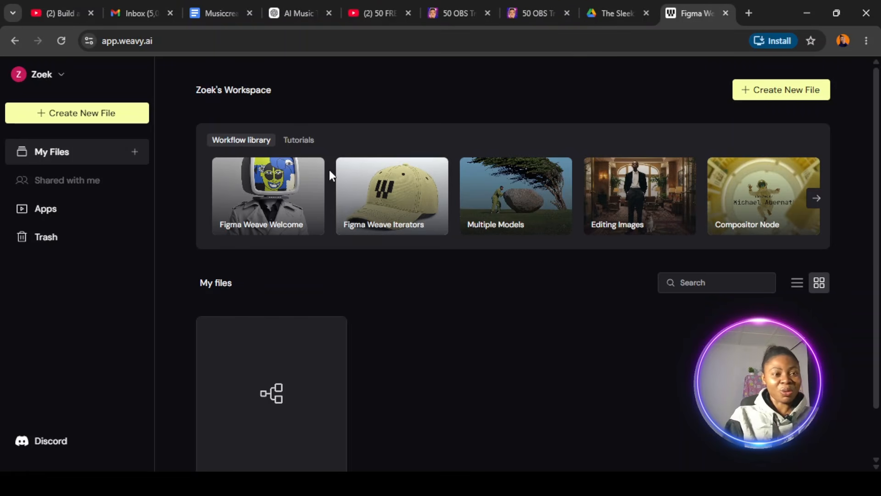
pyautogui.click(61, 76)
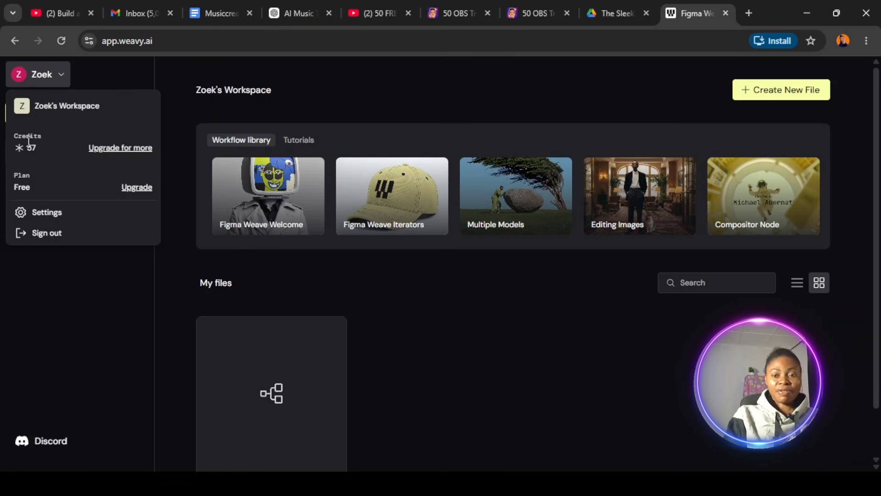
pyautogui.click(55, 235)
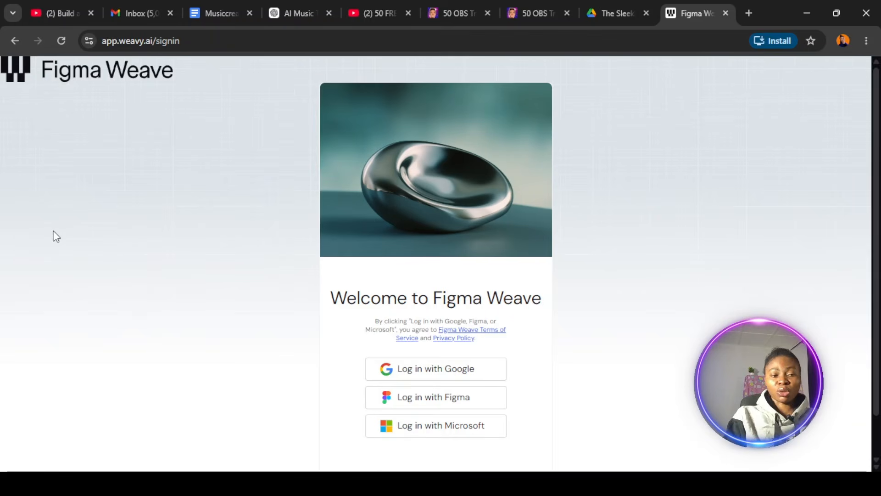
# Log in with a different Google account and check the workspace's credit balance and plan.
pyautogui.click(436, 372)
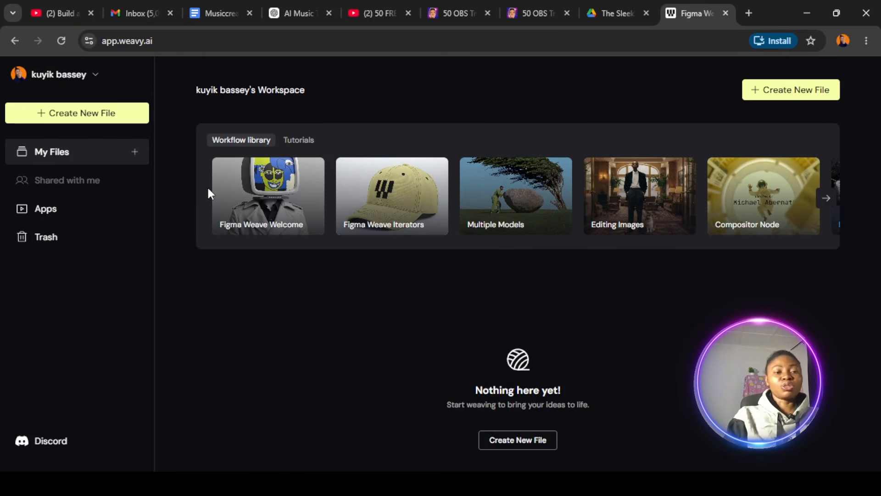
pyautogui.click(98, 76)
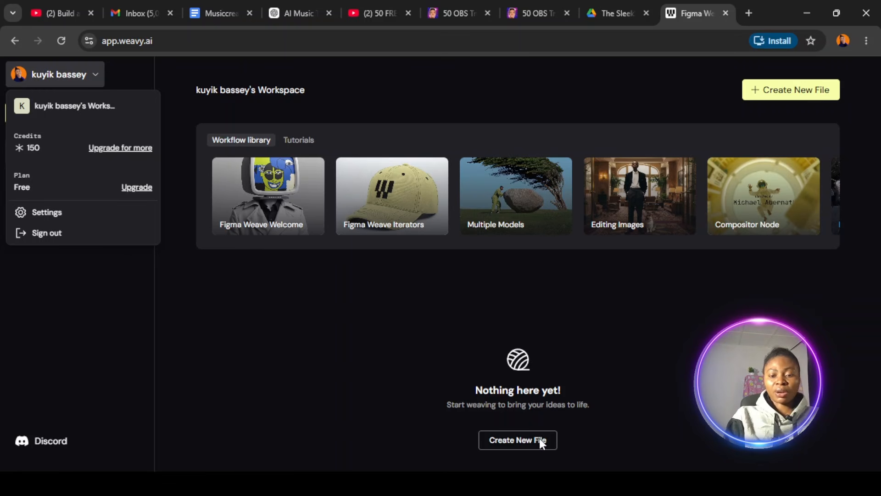
pyautogui.click(808, 94)
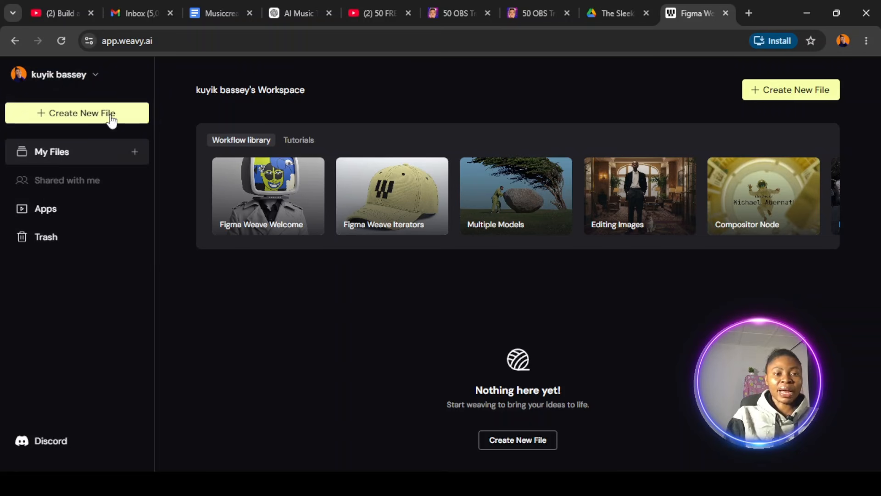
# Create a new file in the workspace and skip the introductory editor tutorial.
pyautogui.click(520, 442)
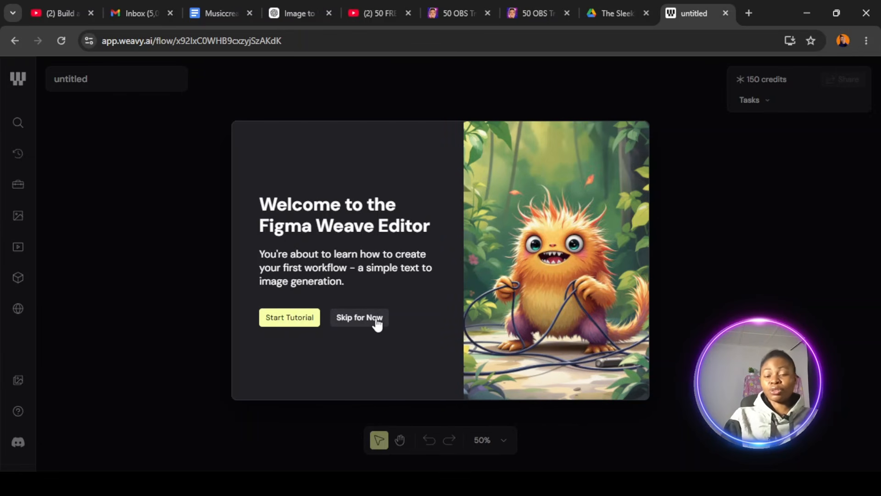
pyautogui.click(377, 321)
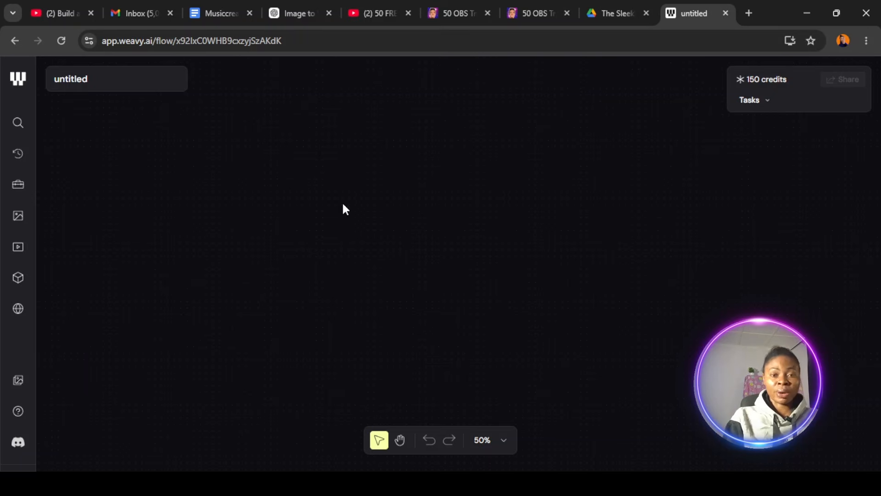
# Add a Seedance 2.0 text-or-image video model node to the empty canvas.
pyautogui.rightClick(148, 167)
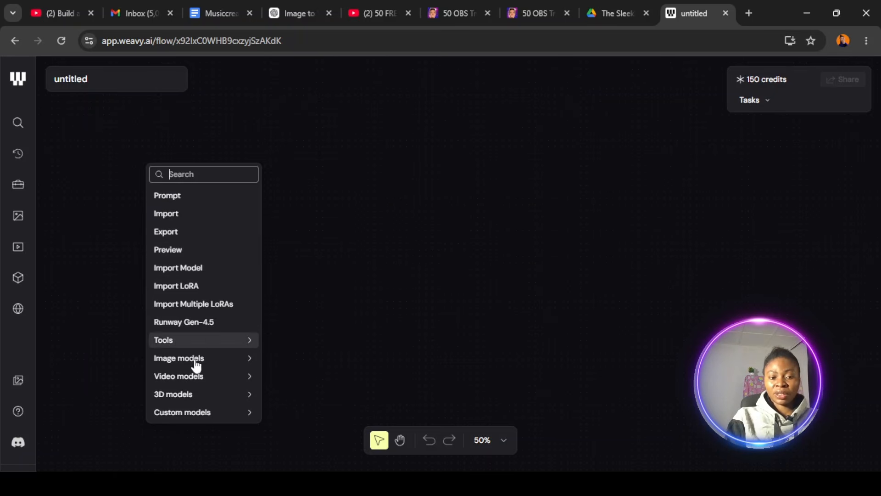
pyautogui.moveTo(197, 360)
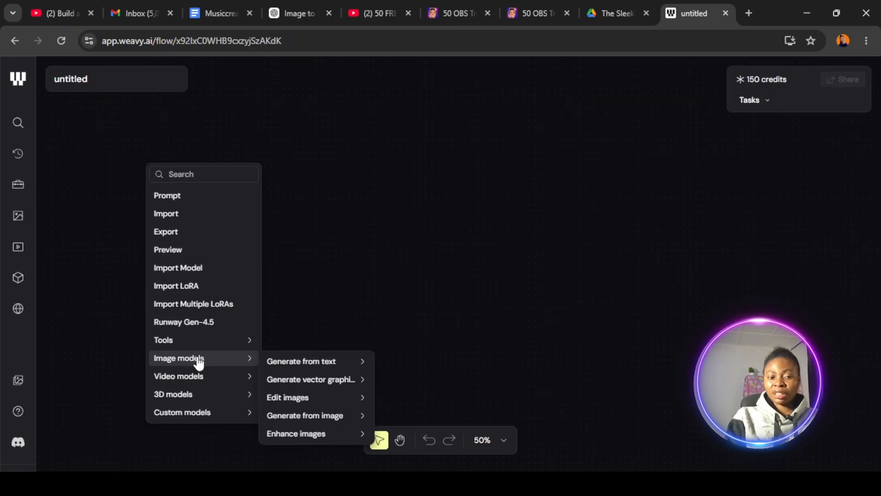
pyautogui.moveTo(222, 383)
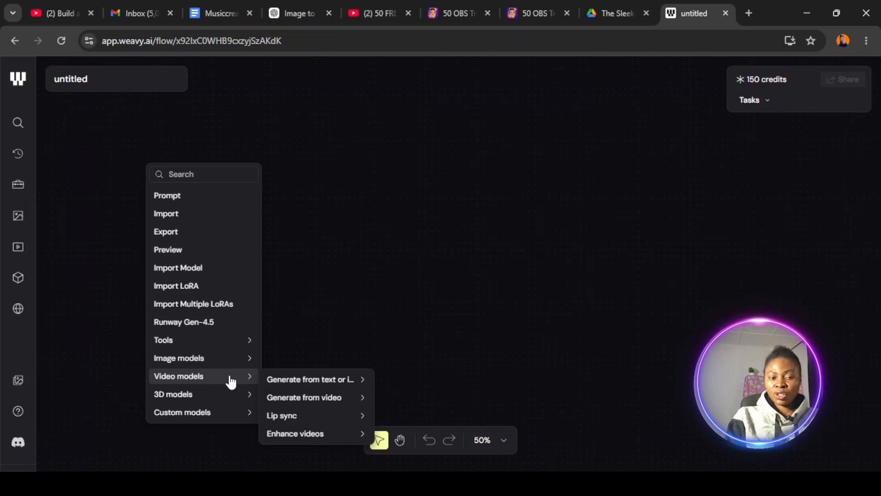
pyautogui.moveTo(321, 388)
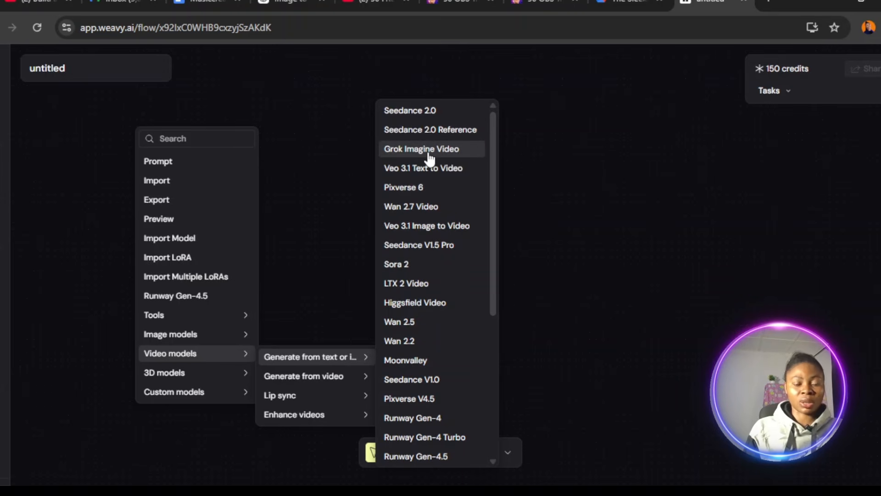
pyautogui.click(430, 112)
pyautogui.moveTo(429, 110); pyautogui.dragTo(555, 124)
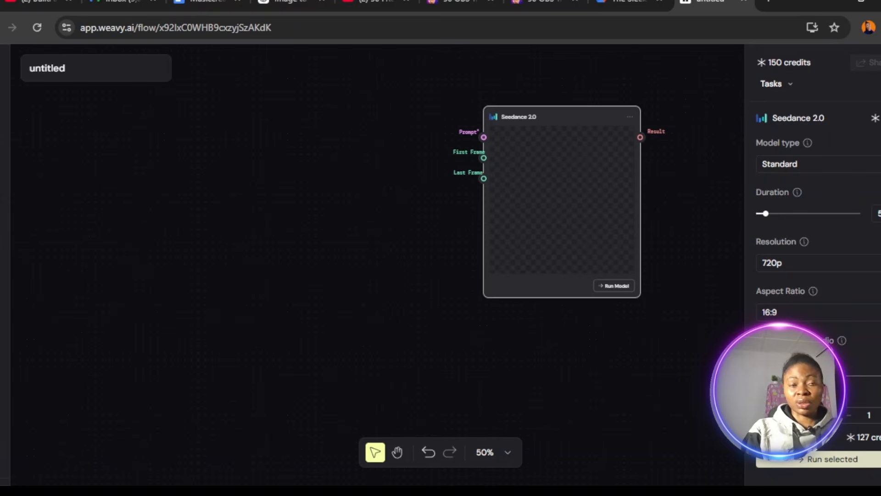
# Try the 480p resolution on the Seedance 2.0 node, restore 720p, and keep the 16:9 aspect ratio.
pyautogui.click(861, 266)
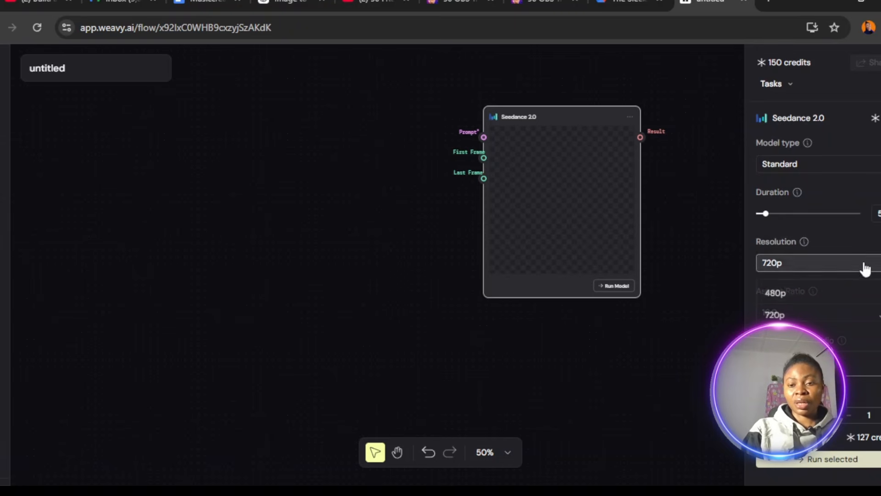
pyautogui.click(810, 303)
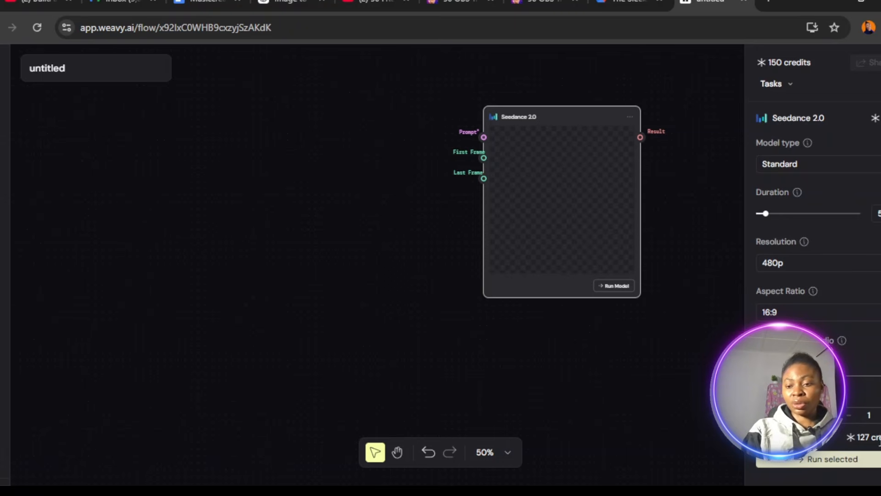
pyautogui.click(872, 266)
pyautogui.click(789, 316)
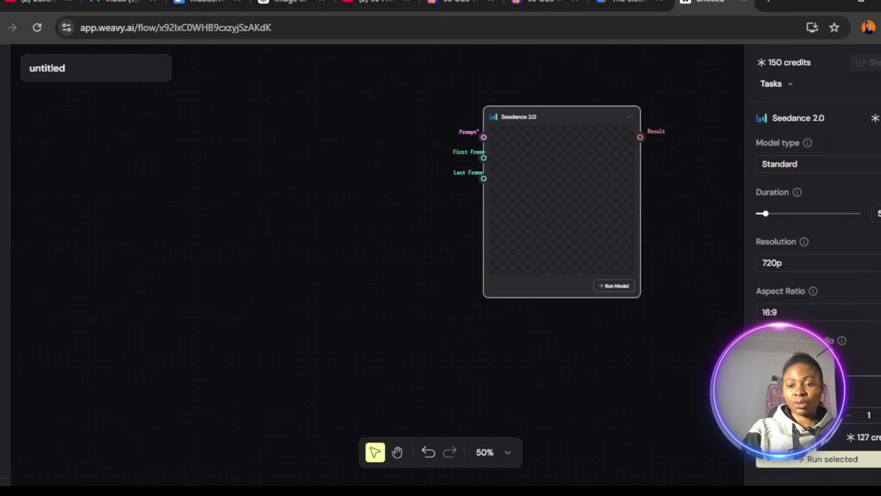
pyautogui.click(863, 311)
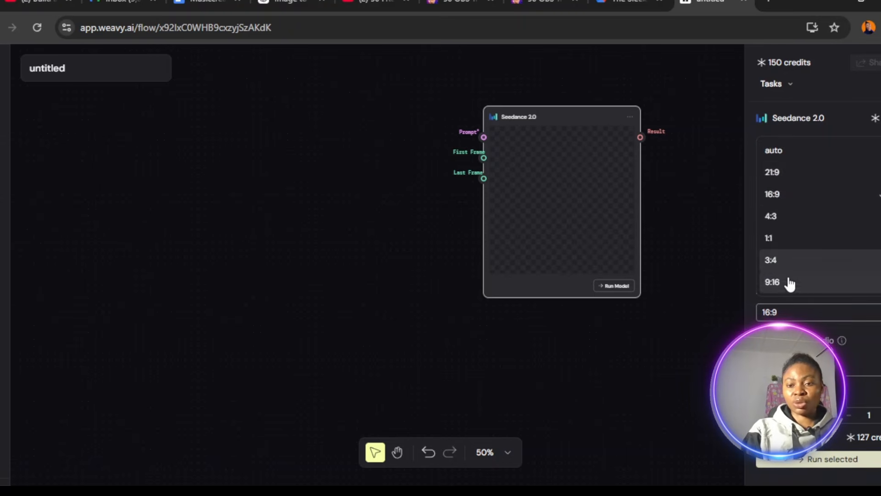
pyautogui.click(801, 202)
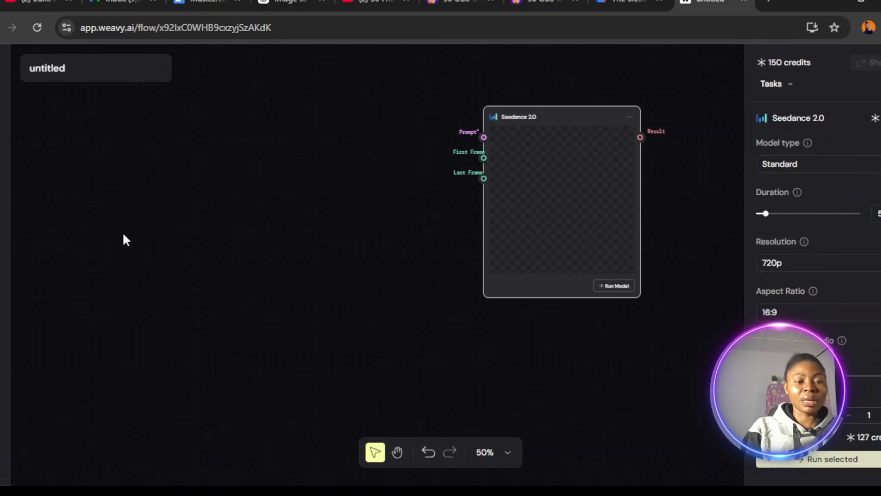
# Add a Prompt node beside the Seedance 2.0 node and connect its output to the model's prompt input.
pyautogui.rightClick(147, 195)
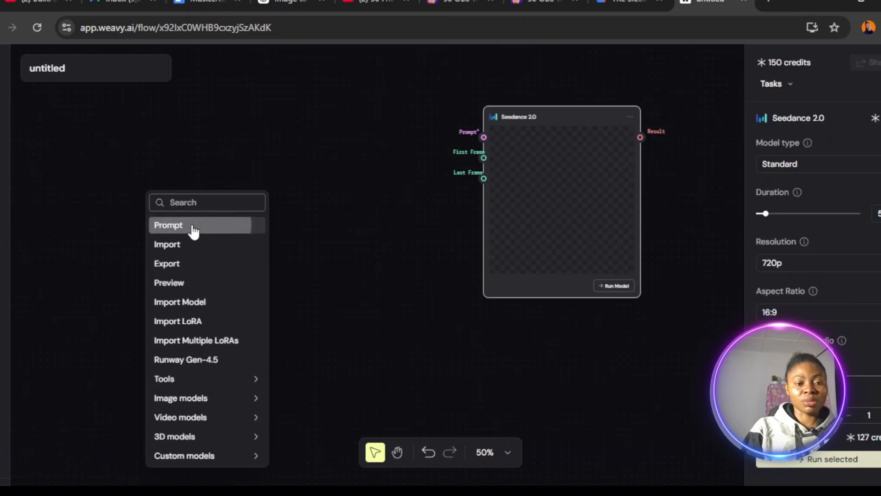
pyautogui.click(193, 231)
pyautogui.moveTo(198, 222); pyautogui.dragTo(373, 93)
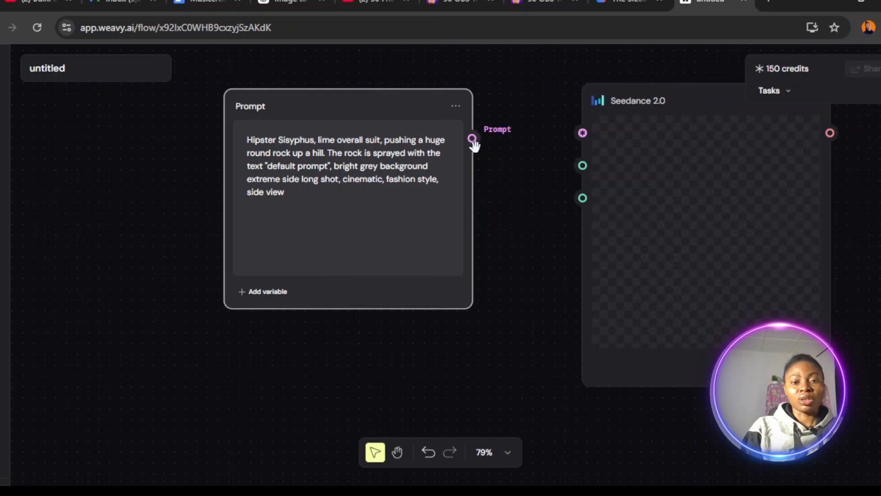
pyautogui.moveTo(472, 138); pyautogui.dragTo(572, 129)
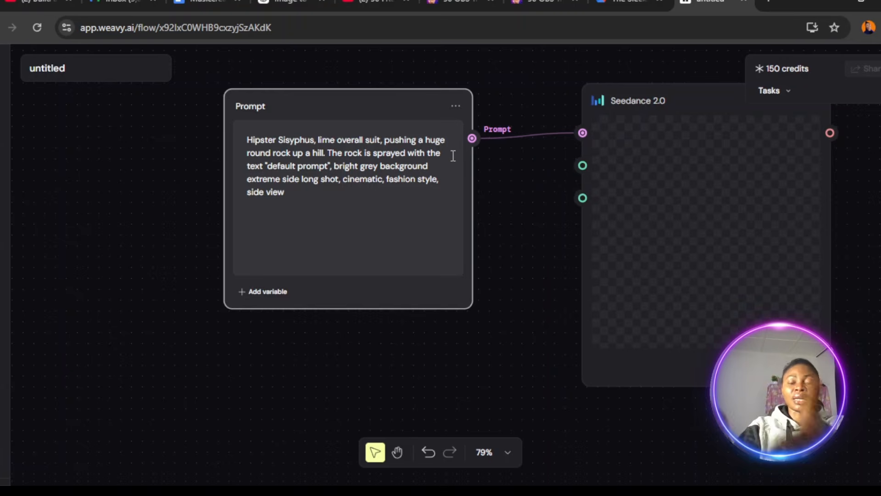
# Replace the default prompt text with the pasted "MASTER PROMPT 3 — RAW CINEMATIC" two-scene prompt and review it.
pyautogui.click(308, 154)
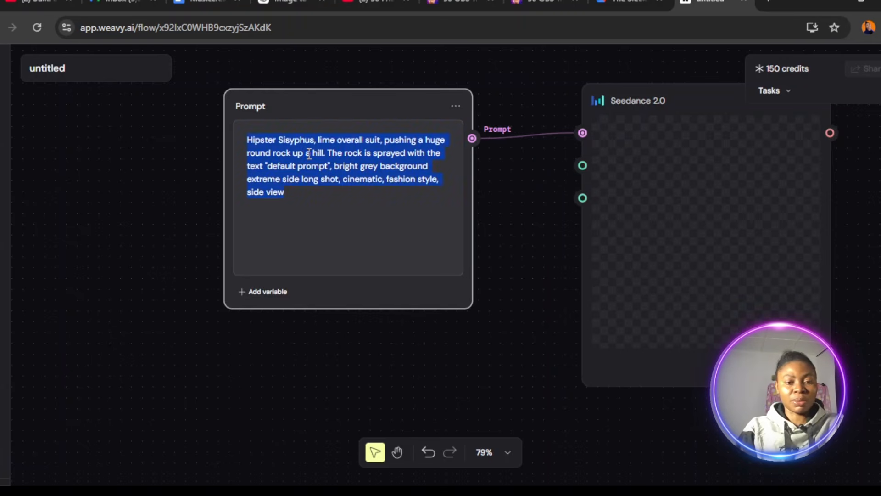
pyautogui.hotkey('ctrl', 'v')
pyautogui.scroll(-1, 452, 279)
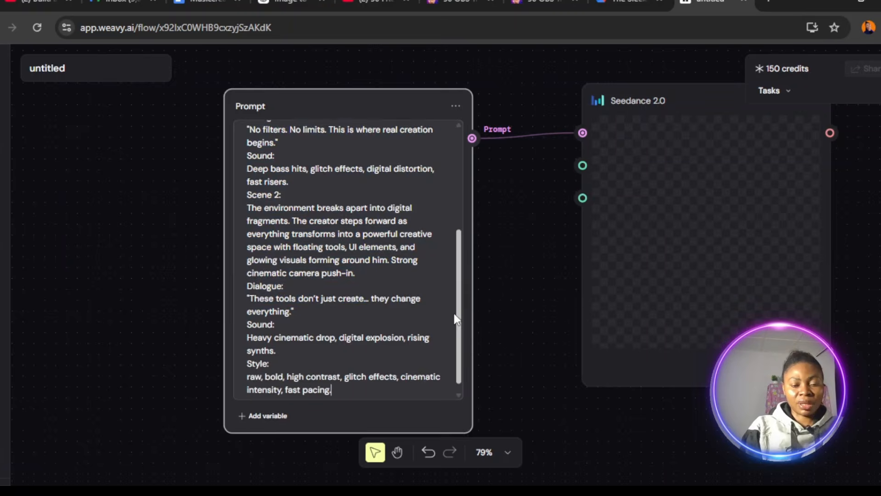
pyautogui.moveTo(461, 314); pyautogui.dragTo(469, 130)
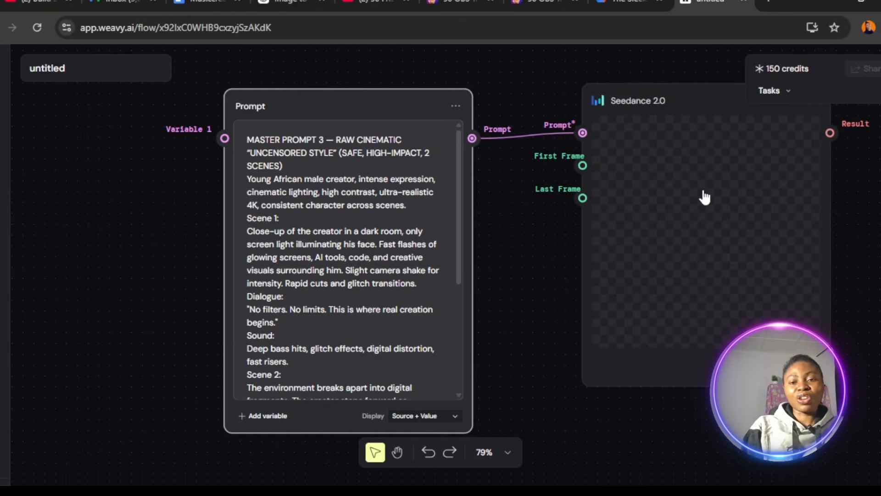
# Set the Seedance 2.0 node's model type to Fast.
pyautogui.click(672, 108)
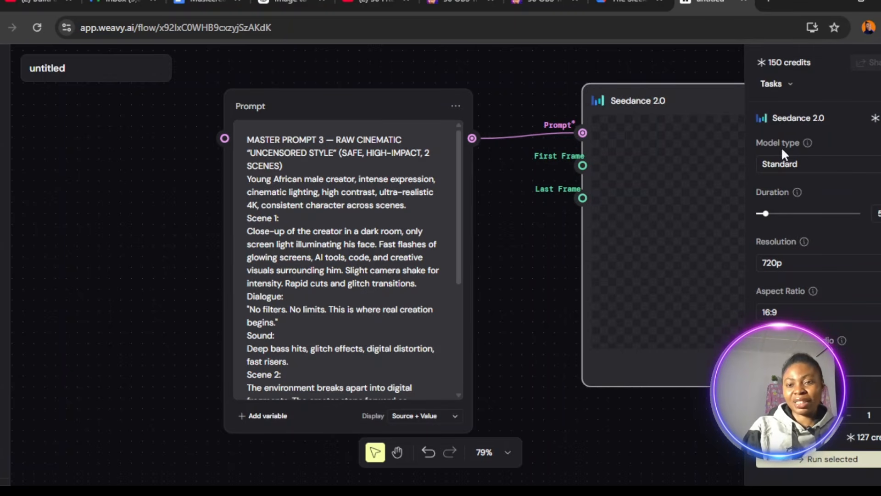
pyautogui.click(819, 158)
pyautogui.click(822, 164)
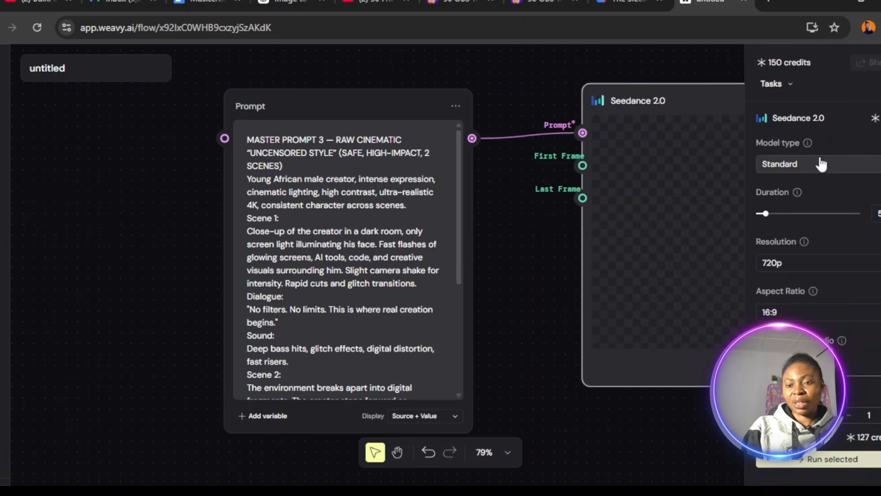
pyautogui.click(822, 164)
pyautogui.click(794, 219)
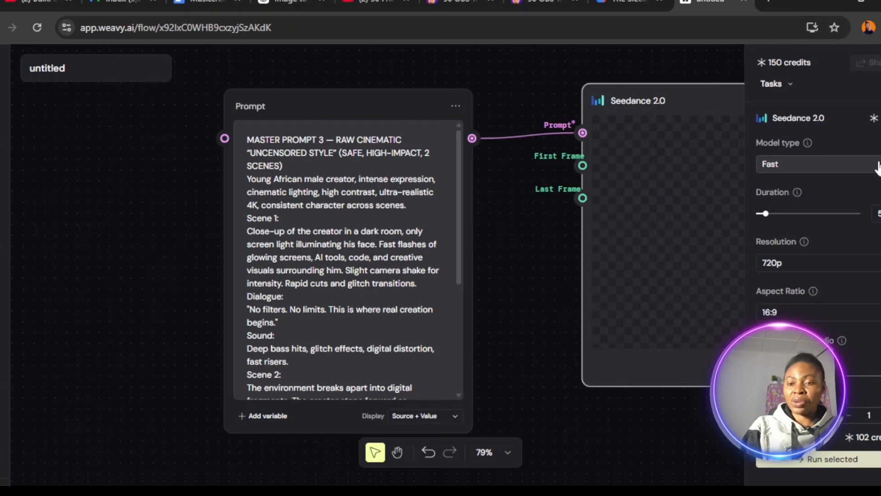
# Add a Grok Imagine Video model node to the canvas next to the Prompt node.
pyautogui.rightClick(93, 189)
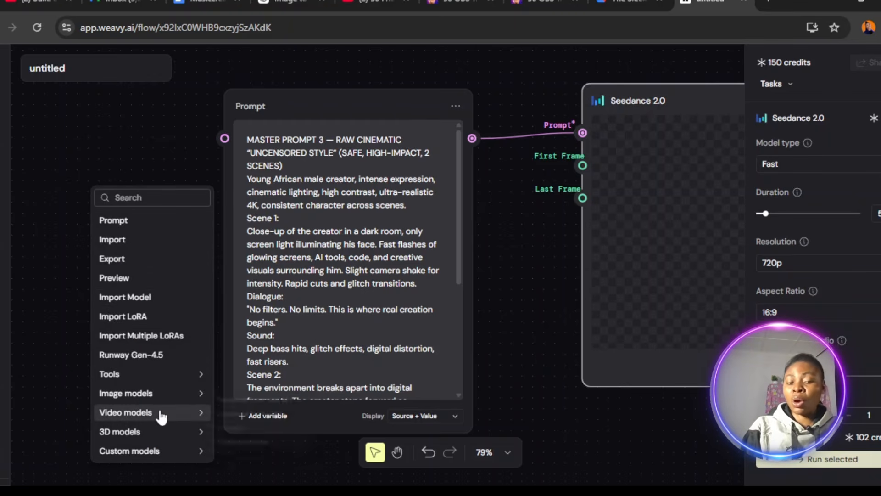
pyautogui.moveTo(161, 416)
pyautogui.moveTo(292, 406)
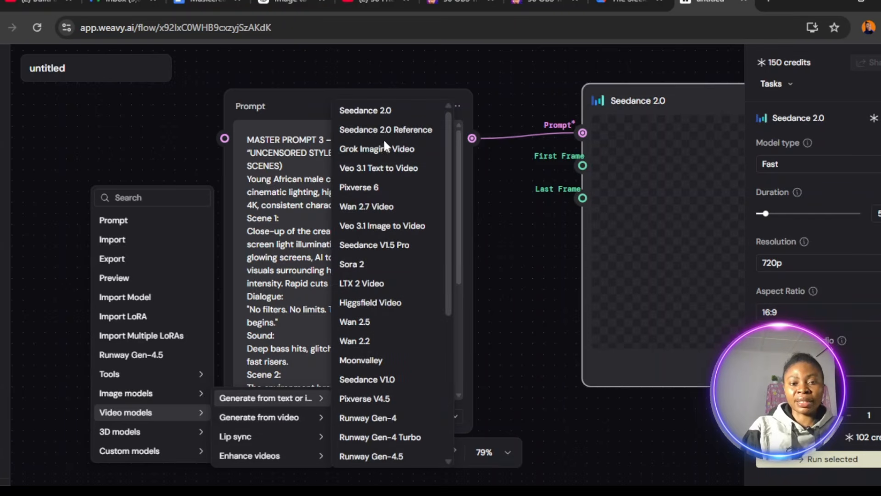
pyautogui.click(389, 155)
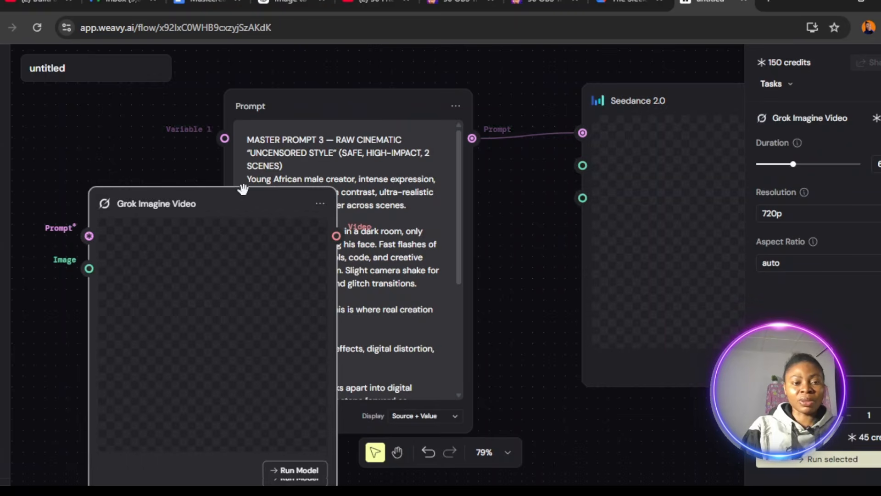
pyautogui.moveTo(197, 172); pyautogui.dragTo(142, 151)
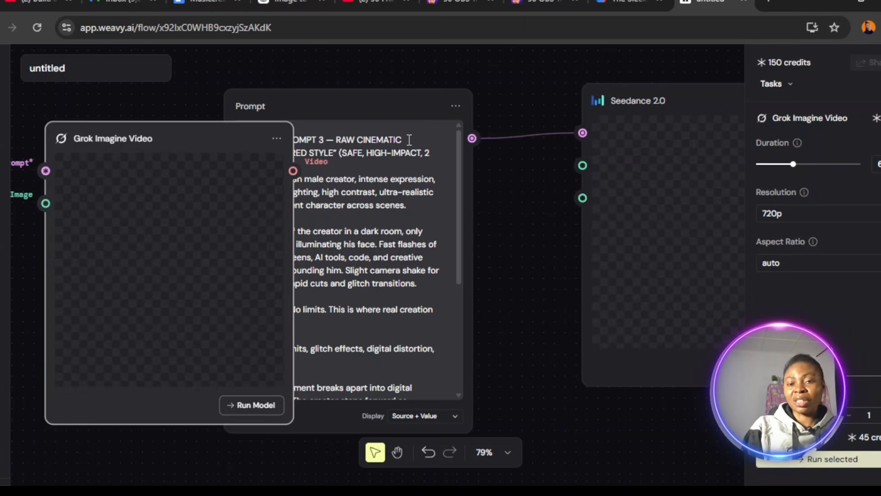
# Replace the Seedance 2.0 node with the Grok Imagine Video node and connect the Prompt node's output to its prompt input.
pyautogui.click(599, 113)
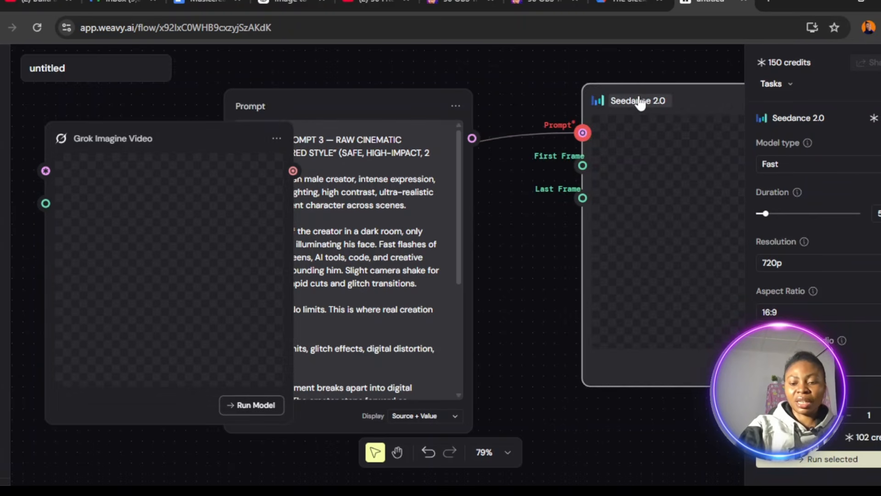
pyautogui.press('Delete')
pyautogui.moveTo(192, 134); pyautogui.dragTo(675, 120)
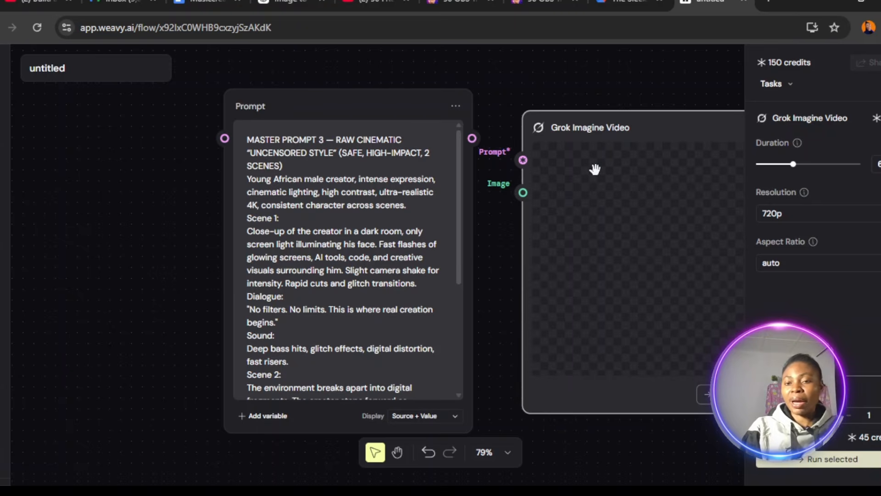
pyautogui.moveTo(472, 138); pyautogui.dragTo(526, 162)
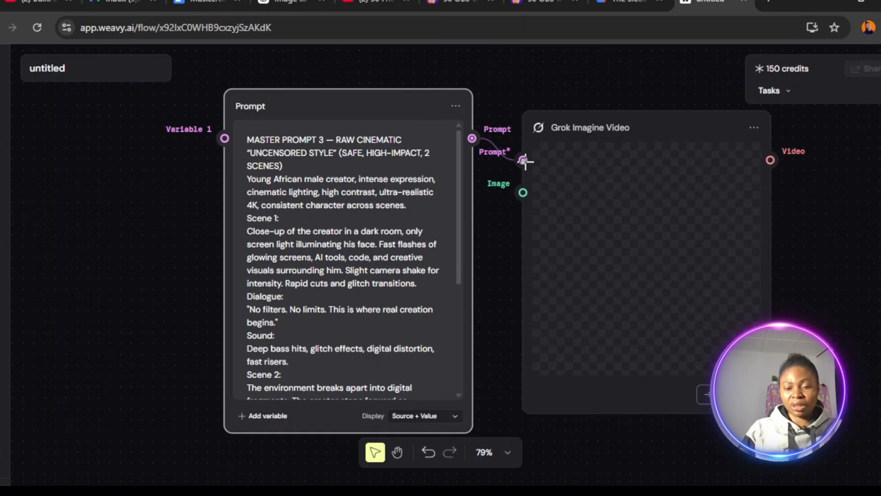
pyautogui.scroll(-5, 464, 274)
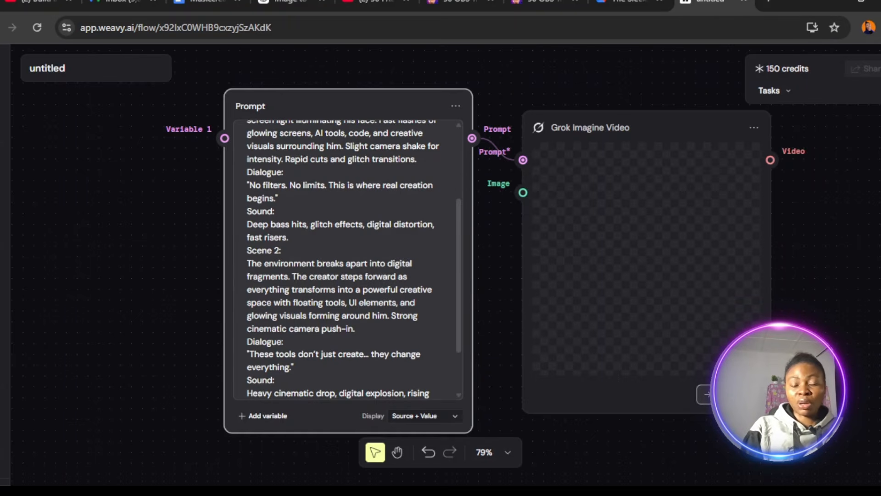
# Set the Grok Imagine Video node's aspect ratio to 16:9 and run it to generate the video.
pyautogui.click(693, 126)
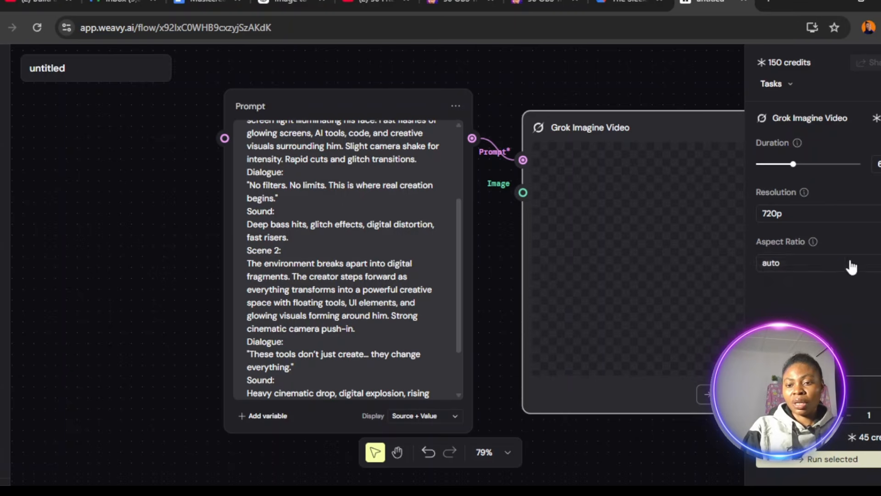
pyautogui.click(866, 262)
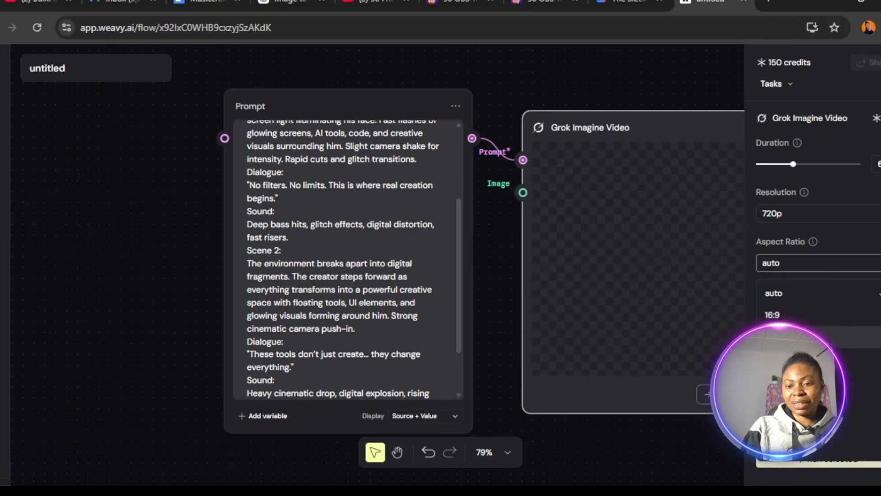
pyautogui.click(798, 314)
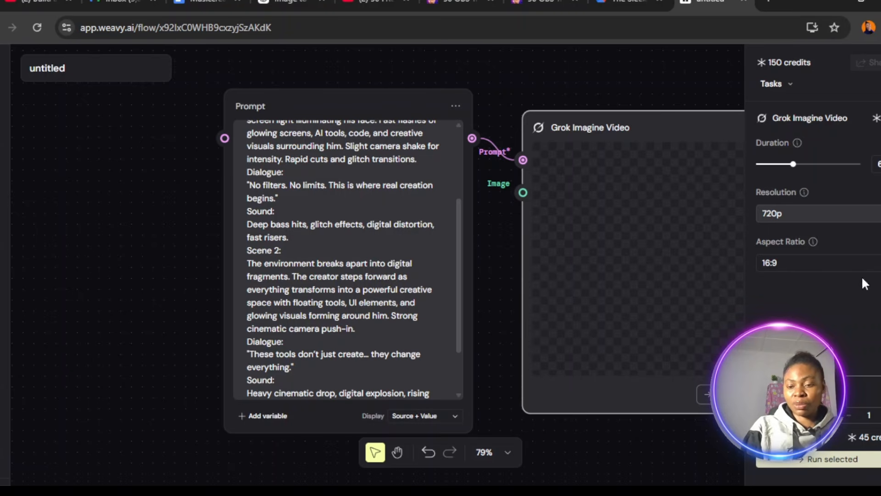
pyautogui.click(827, 462)
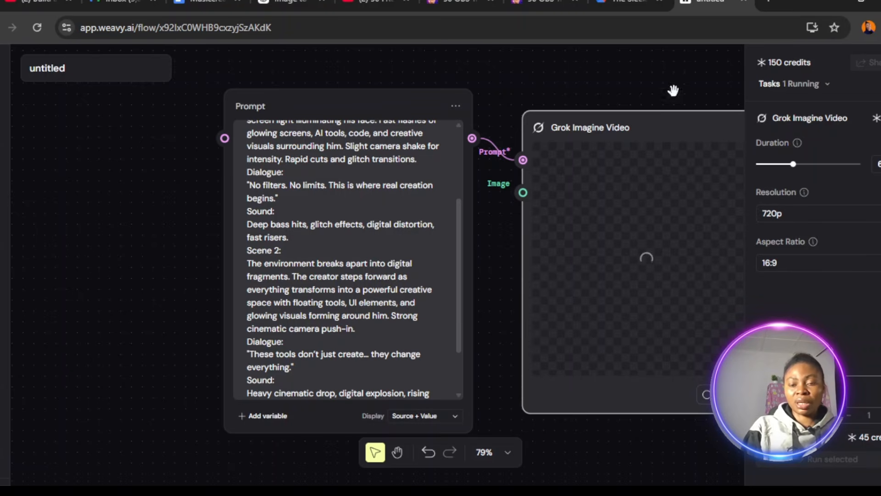
pyautogui.click(673, 90)
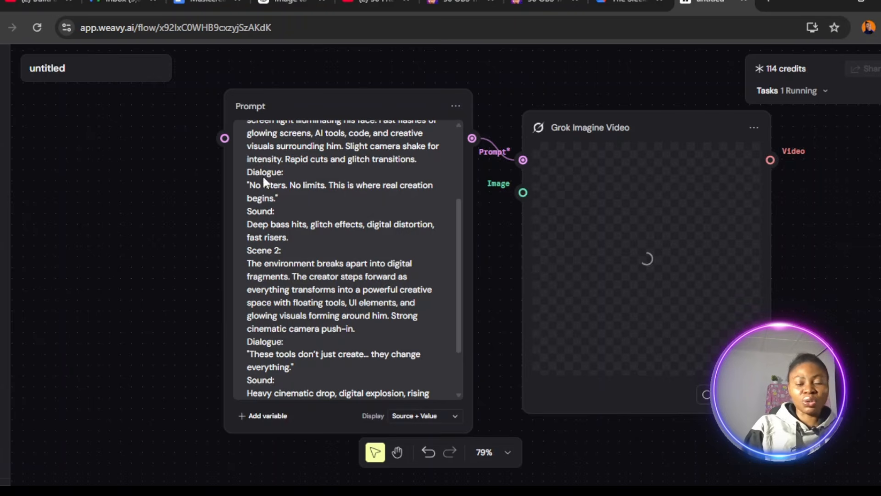
# Add a ChatGPT Images 2.0 text-to-image model node to the empty canvas area beside the Prompt node.
pyautogui.rightClick(106, 197)
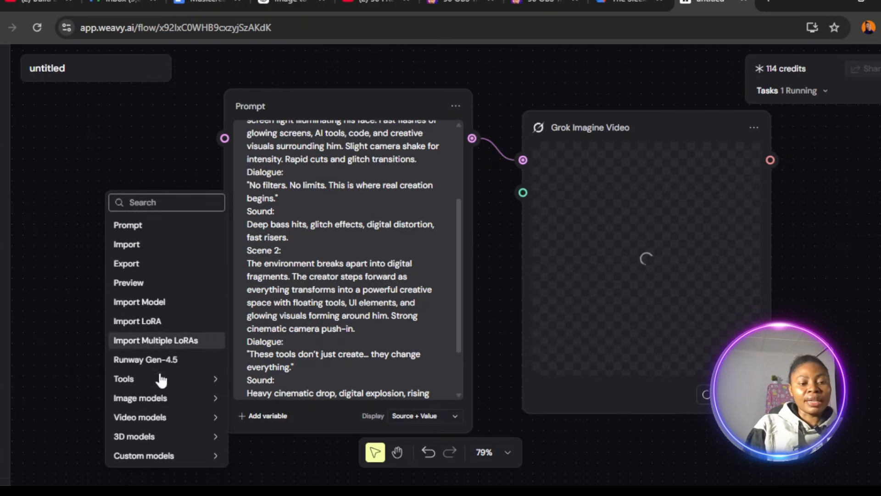
pyautogui.moveTo(164, 404)
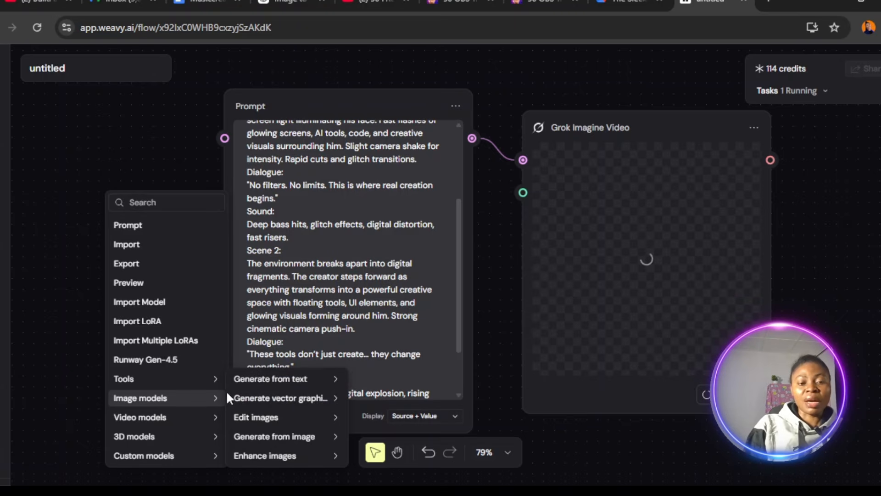
pyautogui.moveTo(274, 391)
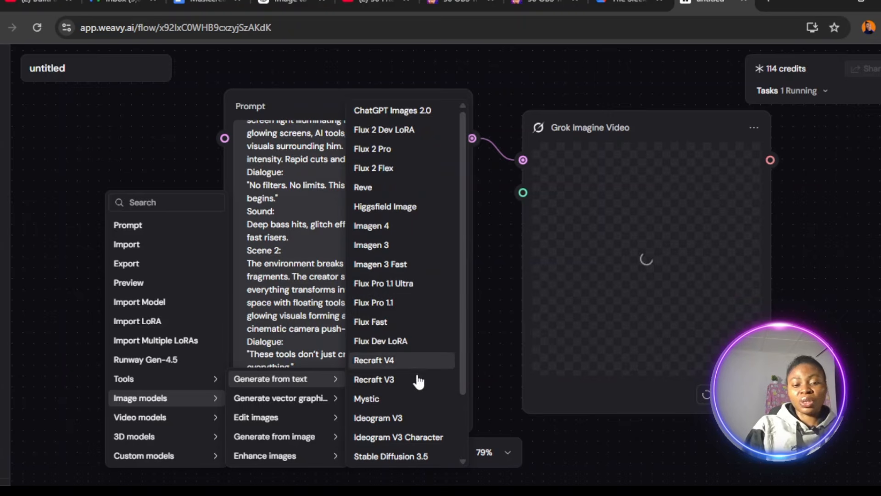
pyautogui.click(400, 112)
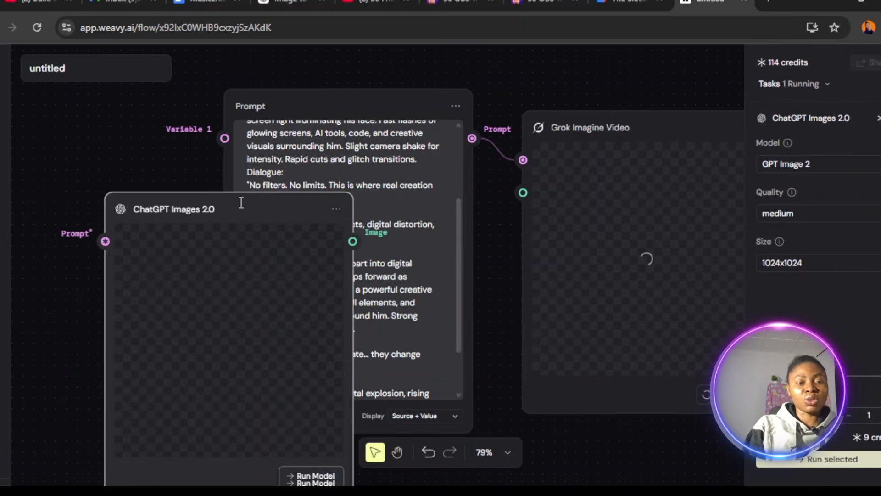
# Spread out the ChatGPT Images 2.0, Prompt and Grok Imagine Video nodes so that they no longer overlap.
pyautogui.click(180, 172)
pyautogui.moveTo(201, 192); pyautogui.dragTo(146, 127)
pyautogui.click(149, 213)
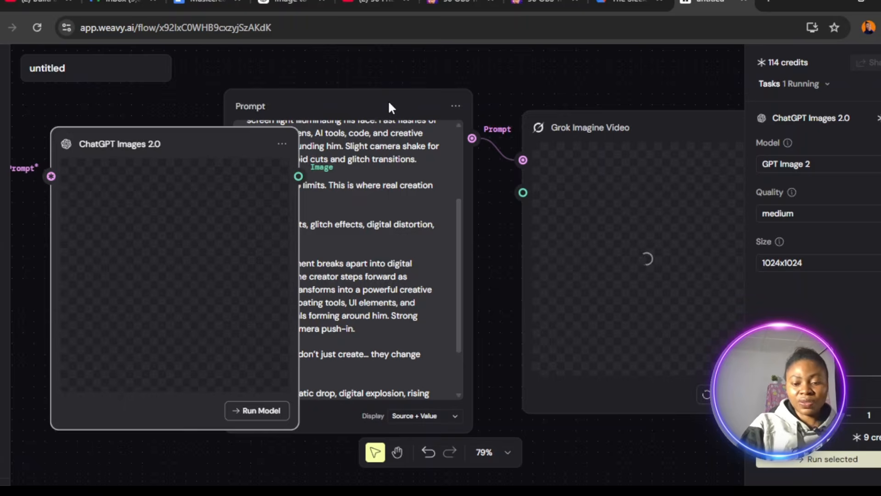
pyautogui.hotkey('ctrl', '-')
pyautogui.hotkey('ctrl', '-')
pyautogui.hotkey('ctrl', '-')
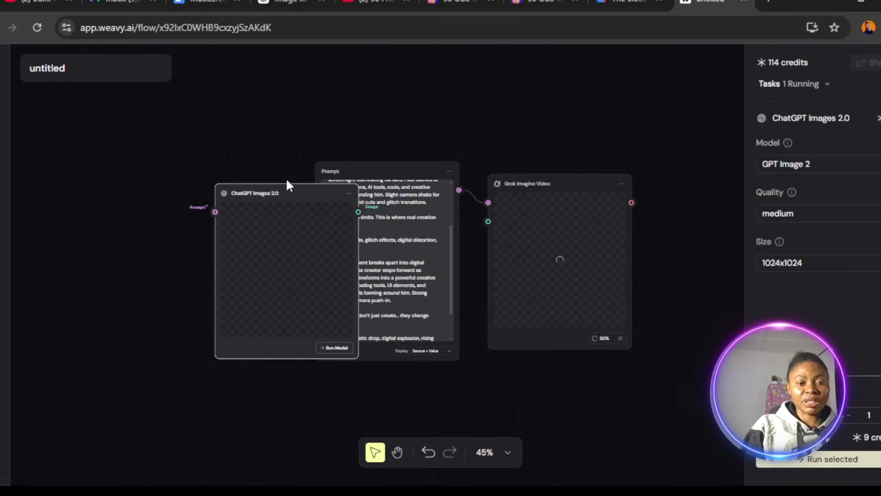
pyautogui.moveTo(250, 207); pyautogui.dragTo(171, 142)
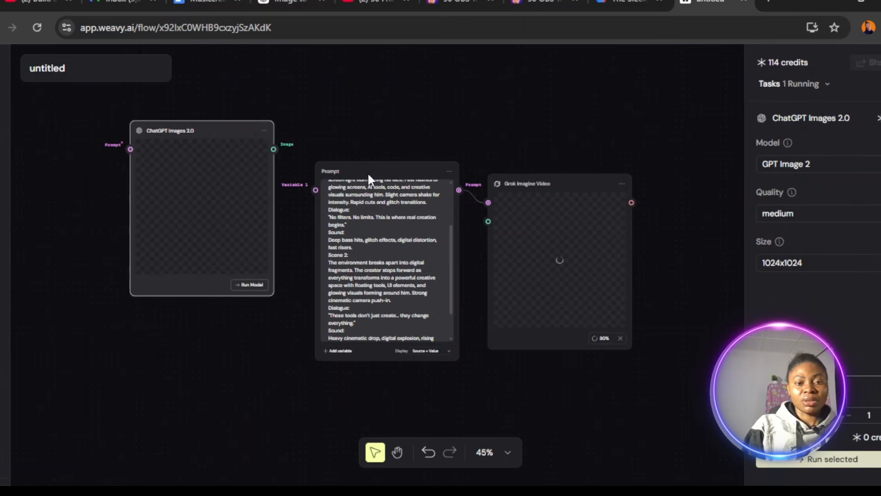
pyautogui.moveTo(372, 175); pyautogui.dragTo(399, 79)
pyautogui.moveTo(558, 183); pyautogui.dragTo(619, 101)
pyautogui.moveTo(227, 172); pyautogui.dragTo(266, 223)
# Add a second Prompt node beside the ChatGPT Images 2.0 node and connect its output to that node's prompt input.
pyautogui.rightClick(115, 257)
pyautogui.click(122, 228)
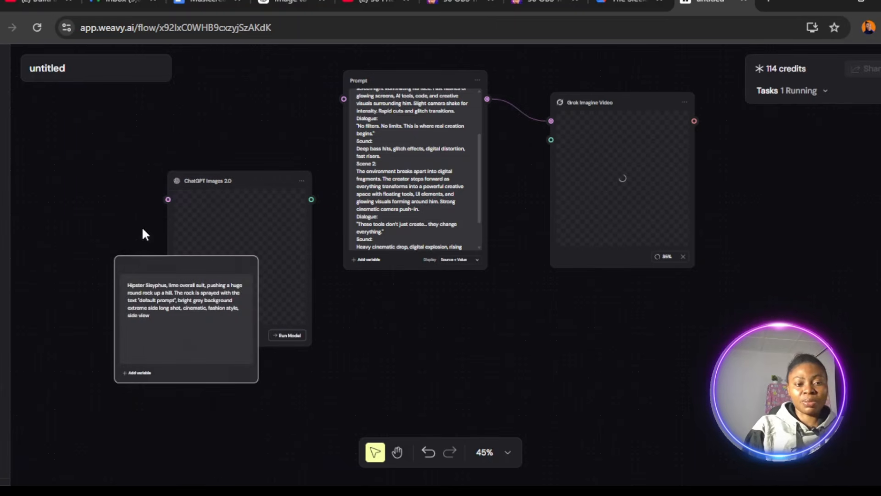
pyautogui.moveTo(172, 264); pyautogui.dragTo(72, 108)
pyautogui.moveTo(168, 130); pyautogui.dragTo(200, 203)
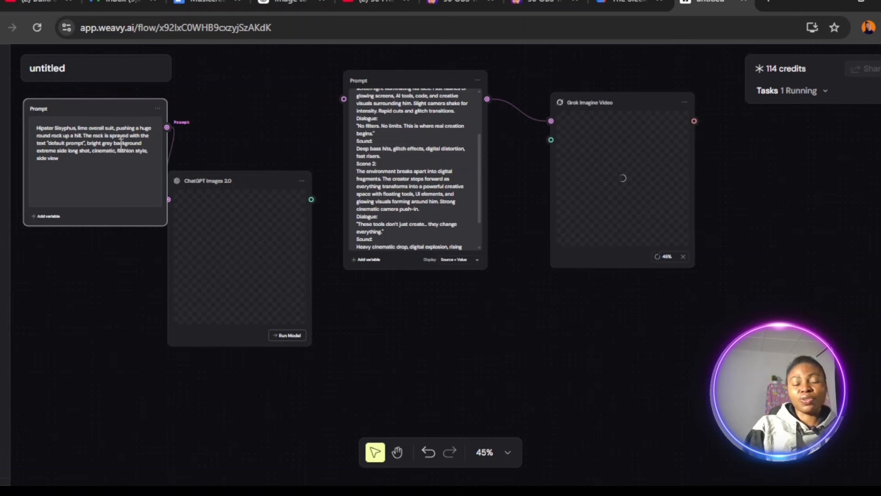
# Copy the "Young African male creator" character description from Master Prompt 3 in ChatGPT and paste it over the new Prompt node's default text.
pyautogui.click(290, 4)
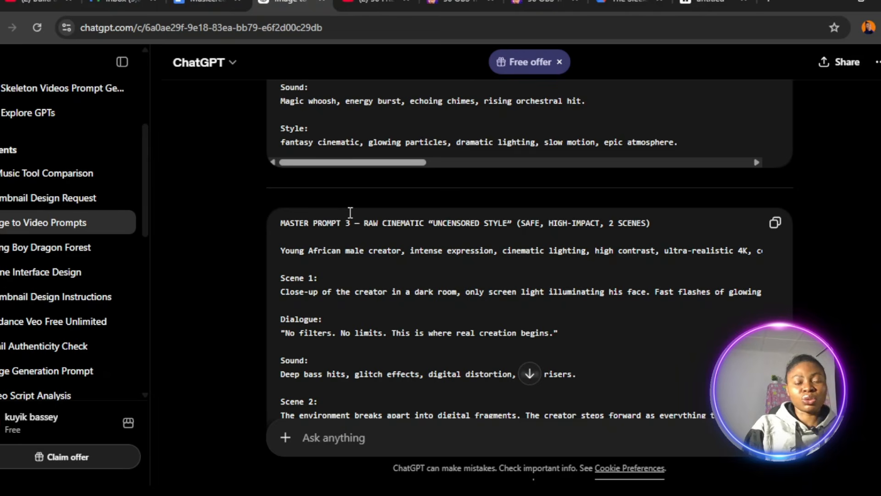
pyautogui.moveTo(281, 251); pyautogui.dragTo(668, 254)
pyautogui.hotkey('ctrl', 'c')
pyautogui.click(705, 3)
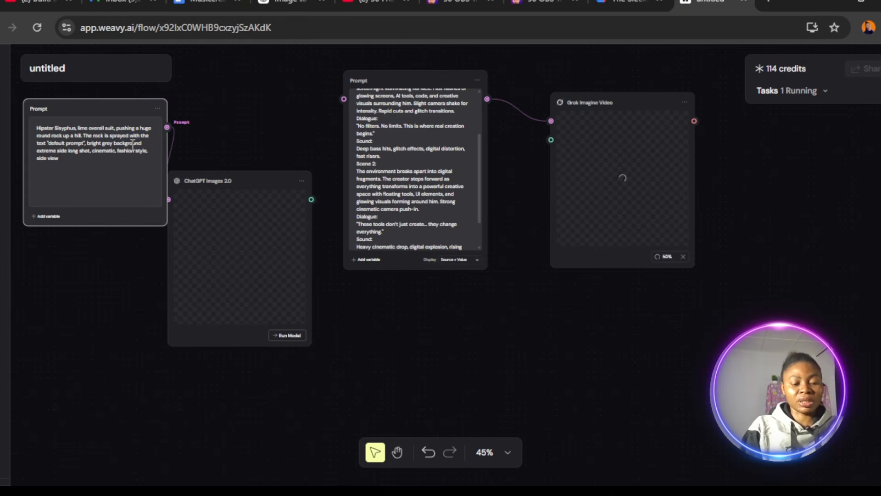
pyautogui.hotkey('ctrl', 'v')
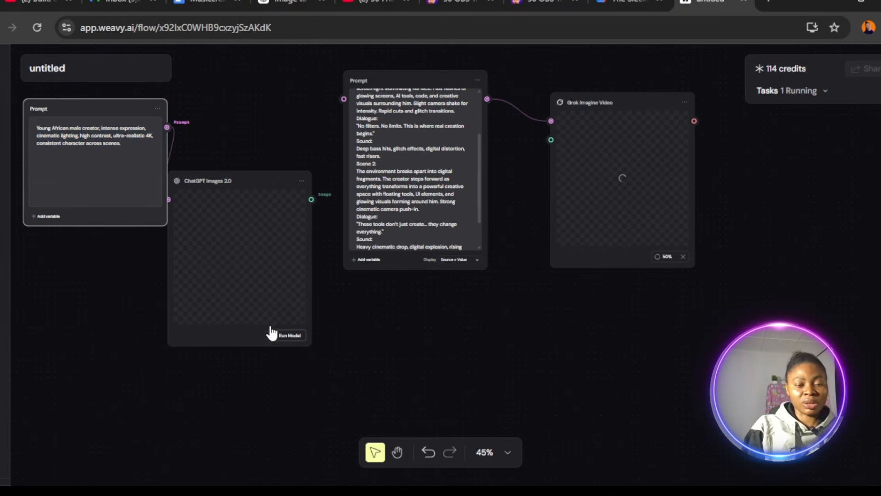
# Try the high quality option on the ChatGPT Images 2.0 node, and return the quality to medium.
pyautogui.click(234, 183)
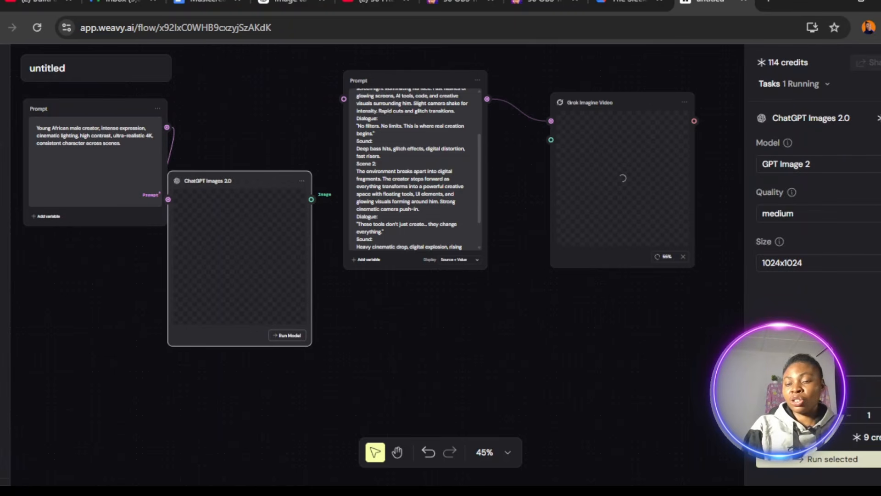
pyautogui.click(808, 214)
pyautogui.click(807, 253)
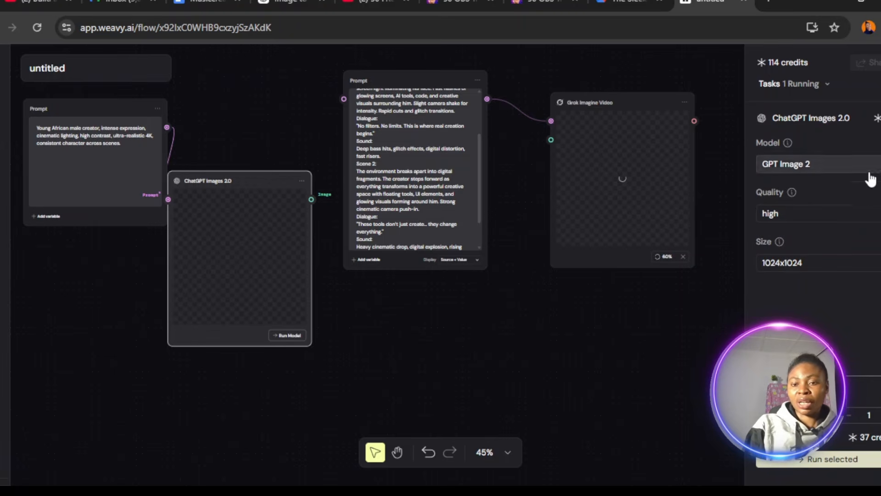
pyautogui.click(871, 216)
pyautogui.click(797, 275)
# Set the ChatGPT Images 2.0 node's image size to 1024x1536 and run the model.
pyautogui.click(862, 264)
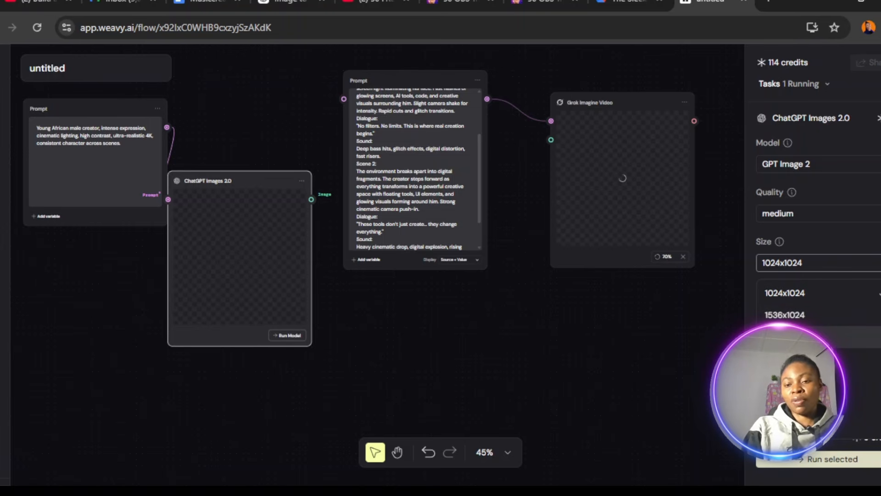
pyautogui.click(808, 338)
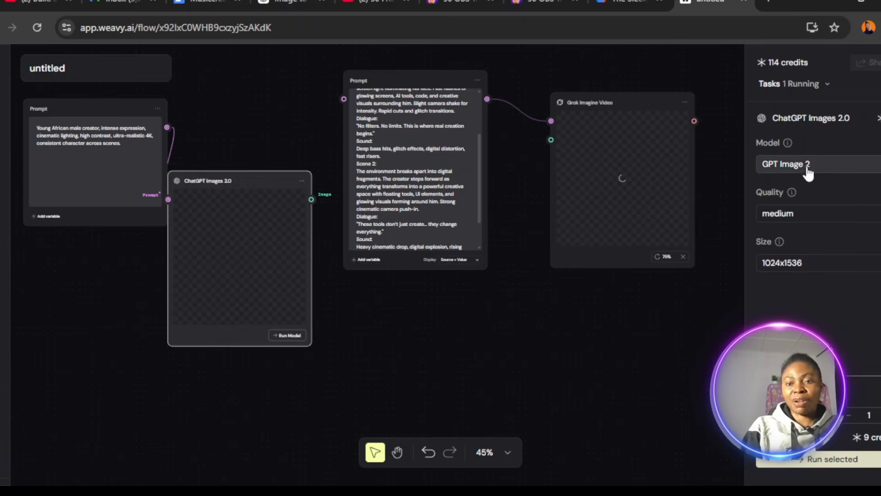
pyautogui.click(284, 336)
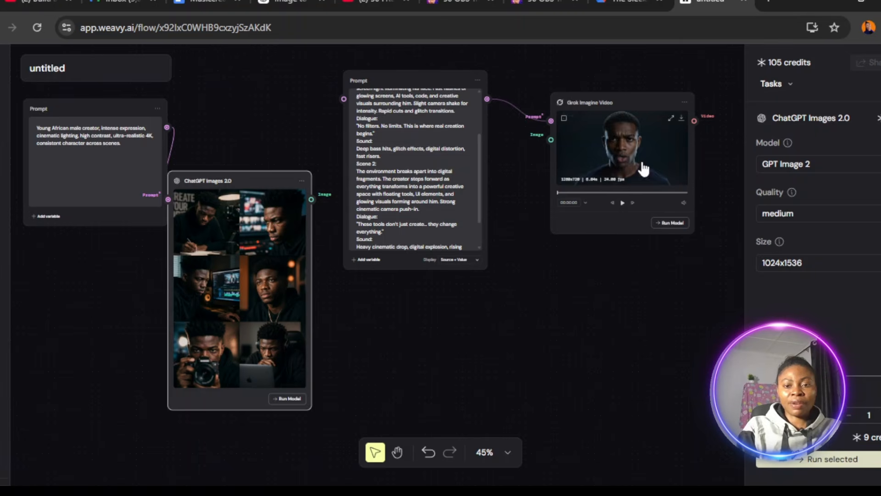
# Watch the generated Grok Imagine Video clip in the full-size viewer, download it, and return to the canvas.
pyautogui.click(671, 118)
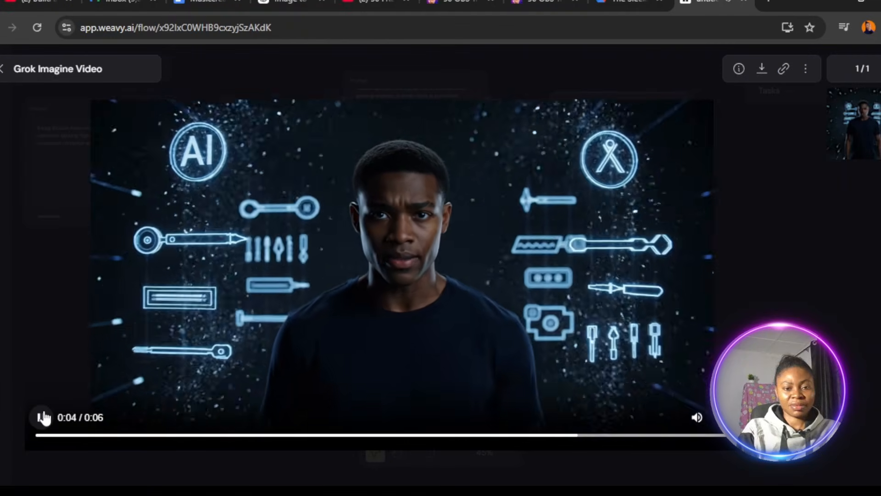
pyautogui.click(40, 417)
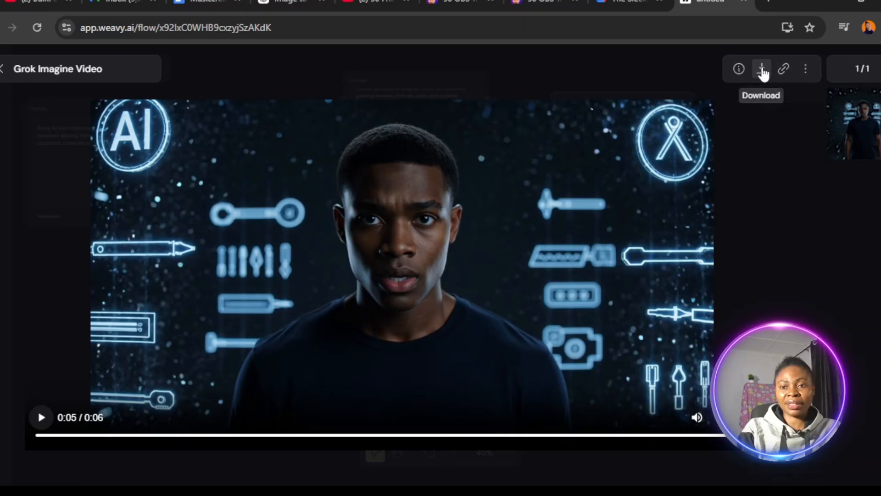
pyautogui.click(762, 70)
pyautogui.click(714, 91)
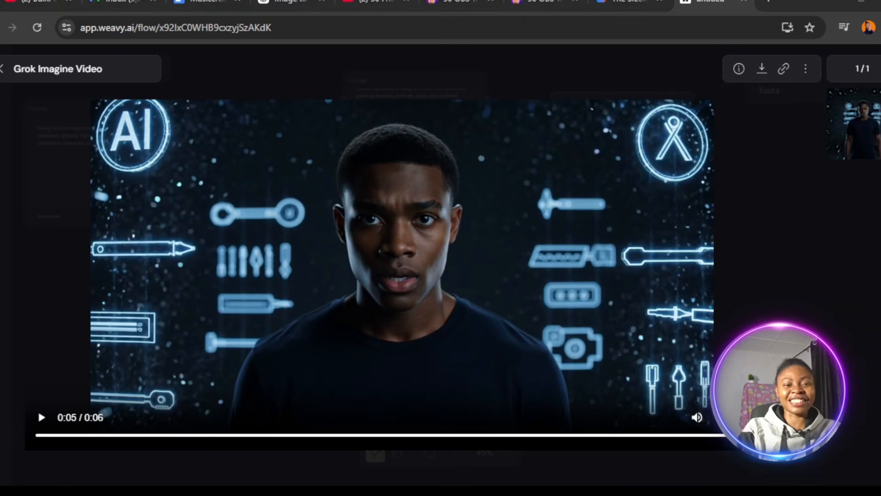
pyautogui.click(2, 69)
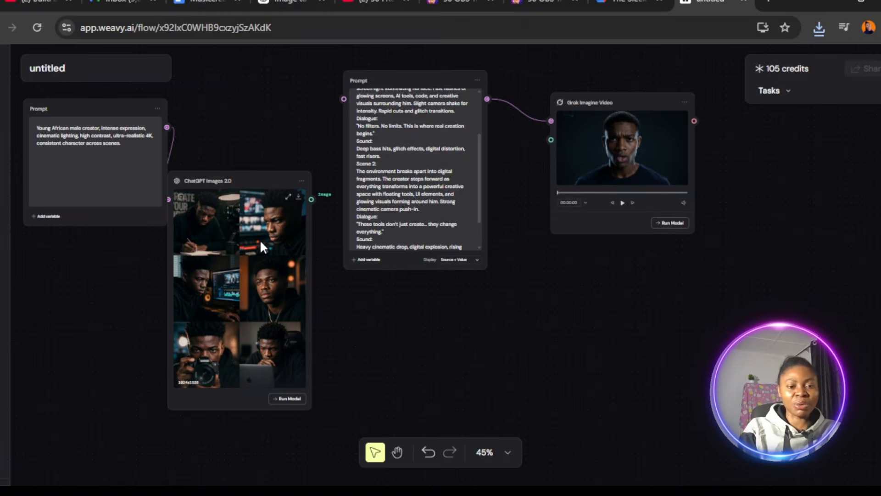
# Inspect the generated ChatGPT Images 2.0 picture in the full-size viewer and download it from its node.
pyautogui.click(253, 257)
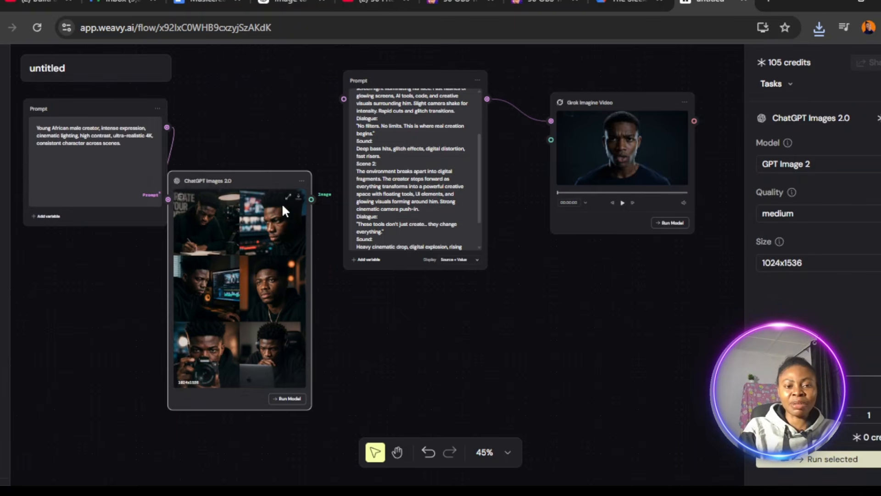
pyautogui.click(288, 200)
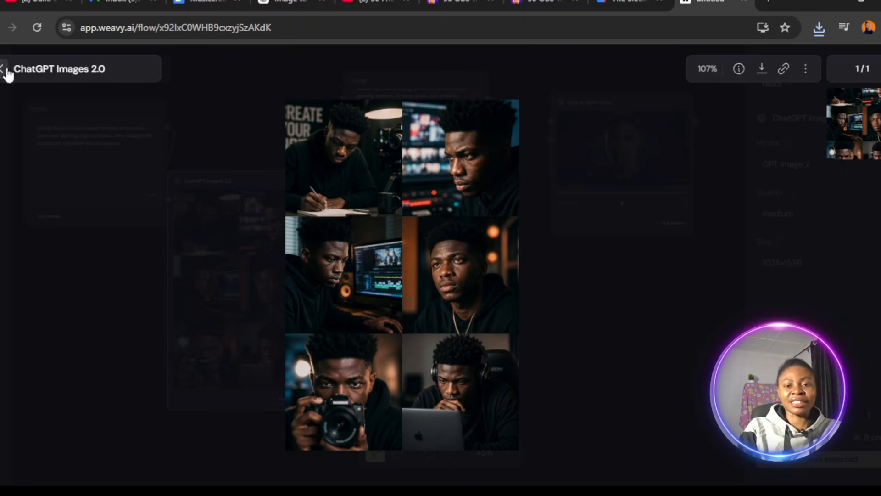
pyautogui.click(102, 115)
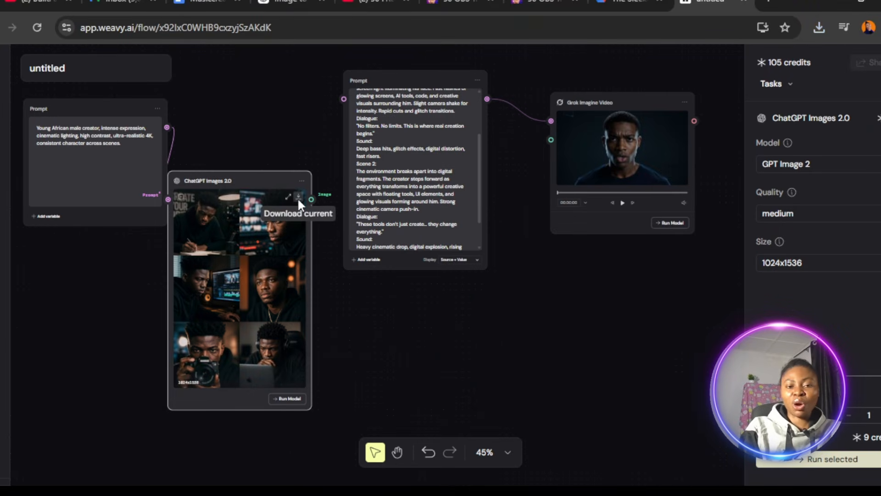
pyautogui.click(299, 200)
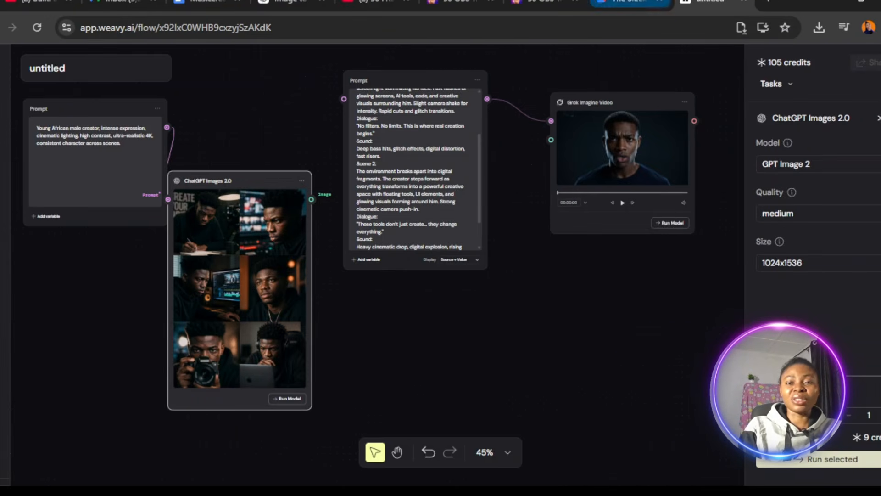
# Close two unneeded browser tabs and search Google for "arena ai" in a new tab.
pyautogui.click(575, 2)
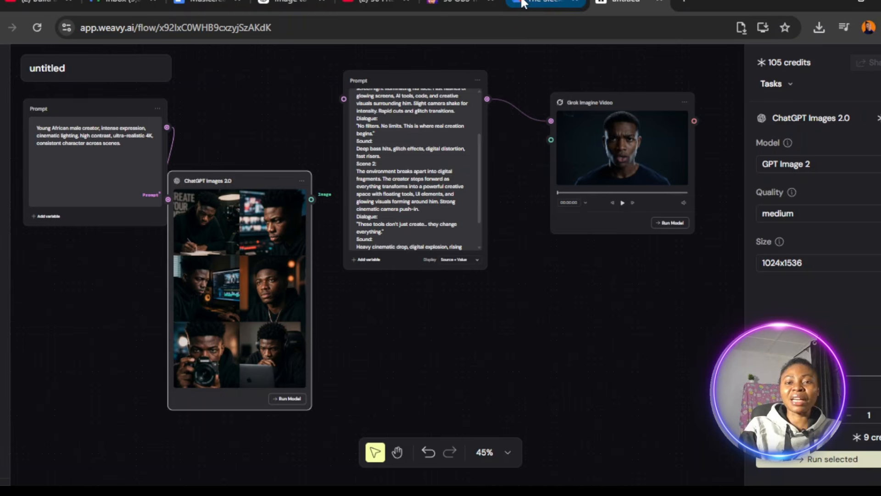
pyautogui.click(489, 2)
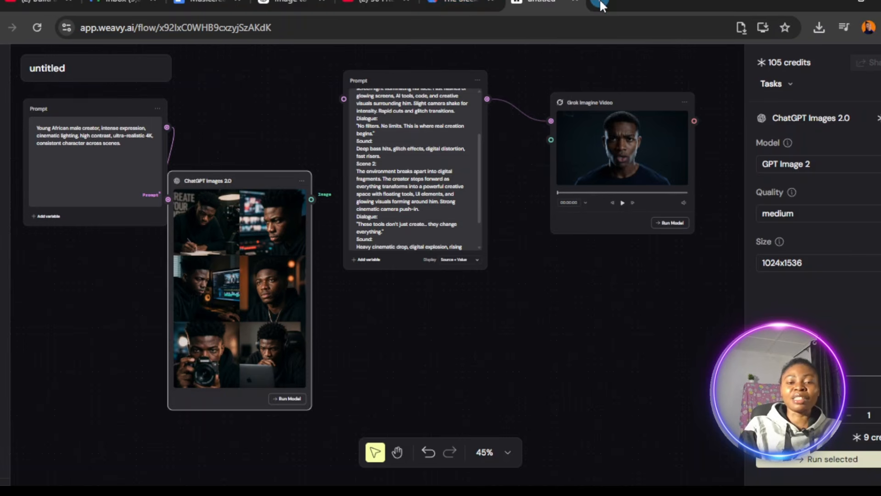
pyautogui.click(600, 4)
pyautogui.click(533, 30)
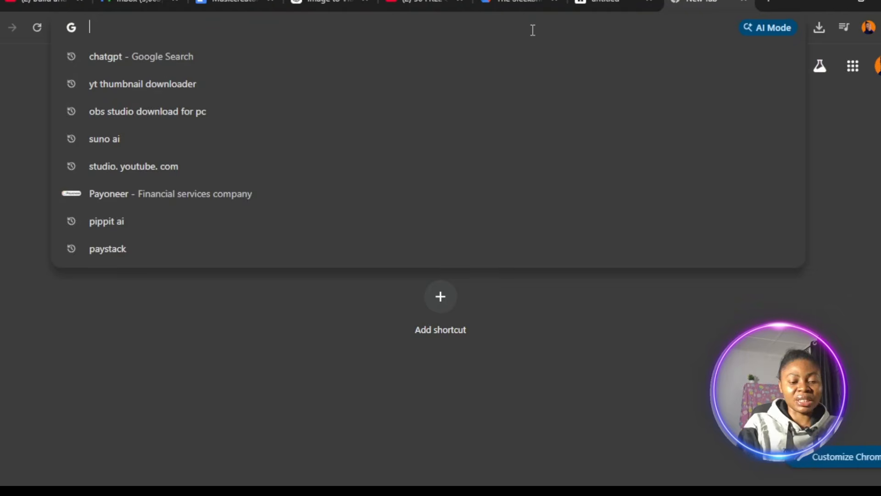
pyautogui.write('aren')
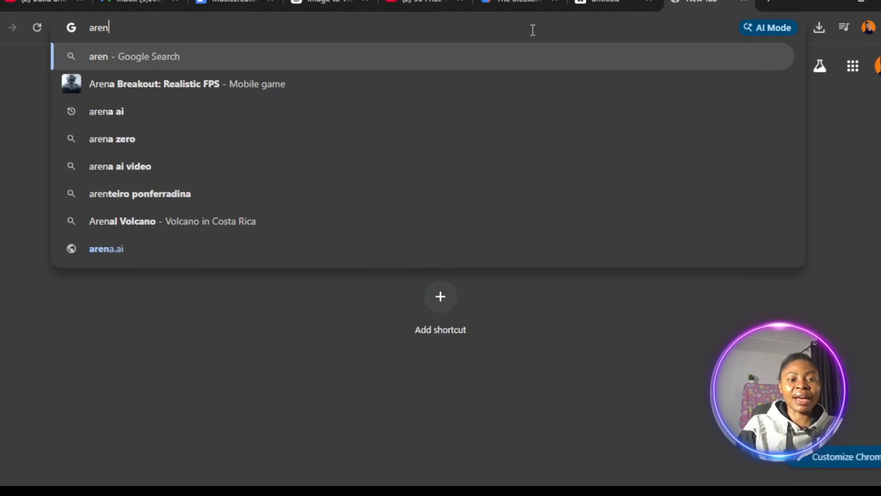
pyautogui.click(369, 114)
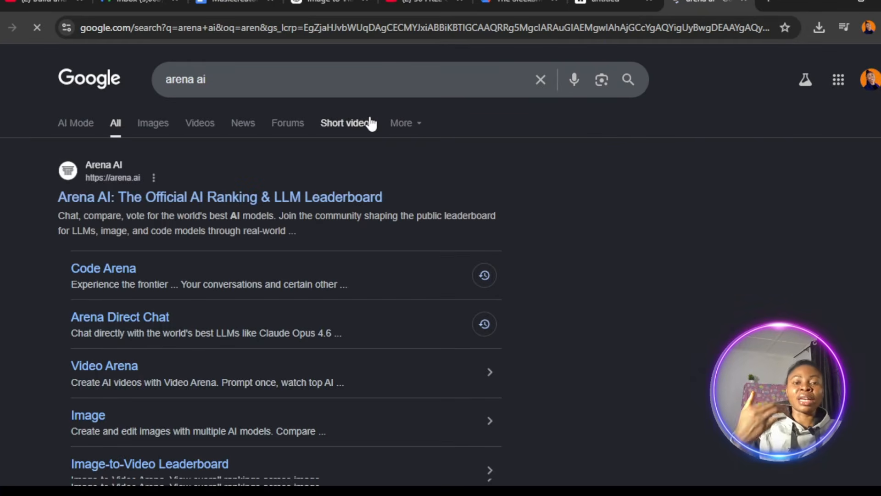
# Open the Arena AI site from the search results and switch it to Agent Mode.
pyautogui.click(231, 198)
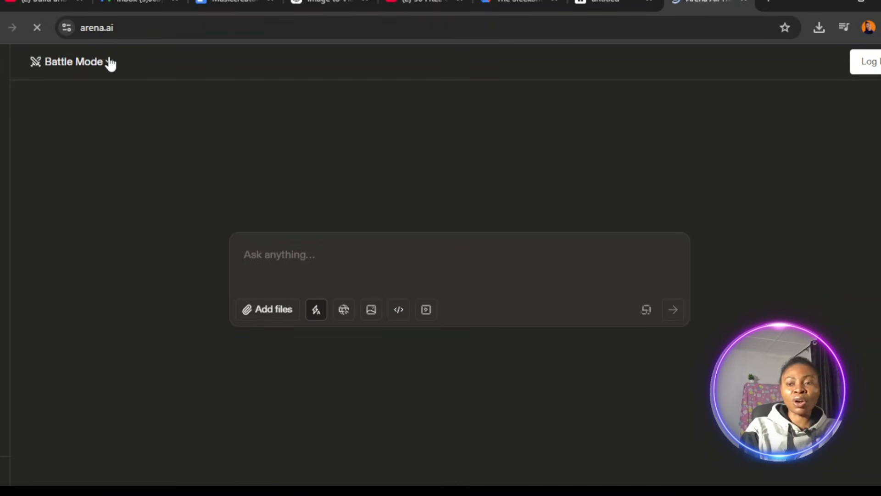
pyautogui.click(111, 70)
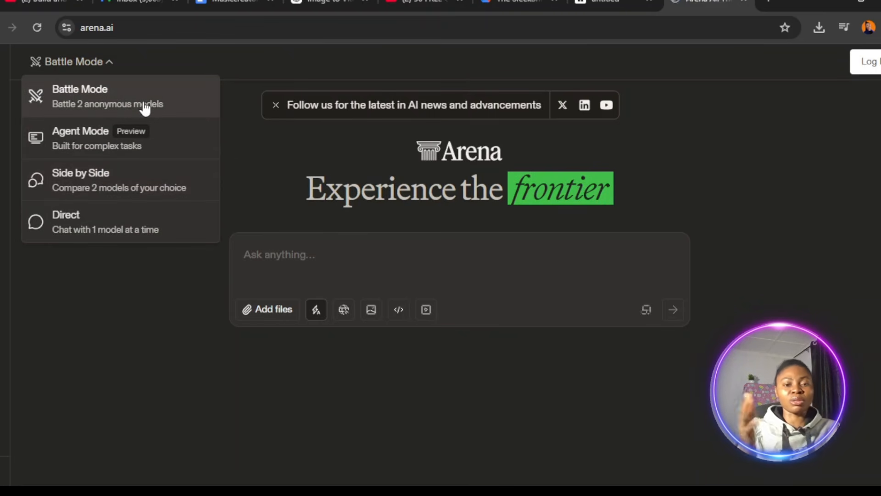
pyautogui.click(124, 146)
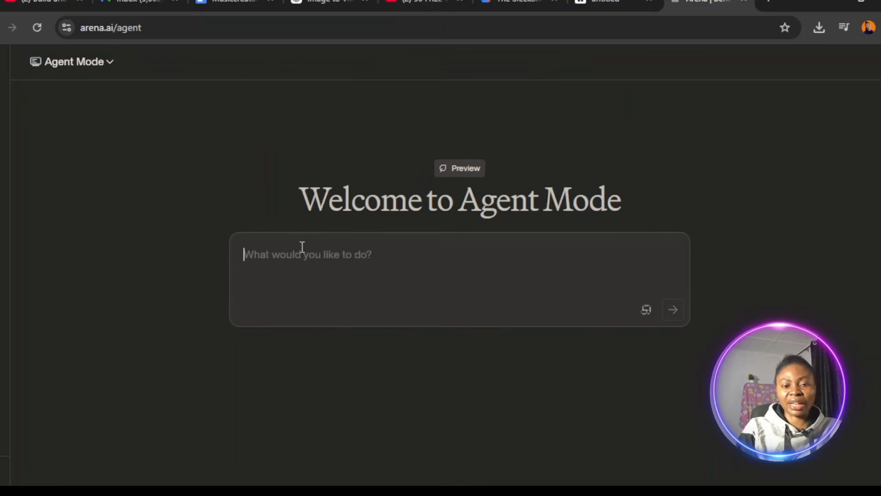
# Try to submit the copied "Young African male creator" prompt in Agent Mode and agree to the terms of use.
pyautogui.write('Young African male creator, intense expression, cinematic lighting, high contrast, ultra-realistic 4K, consistent character across scenes.')
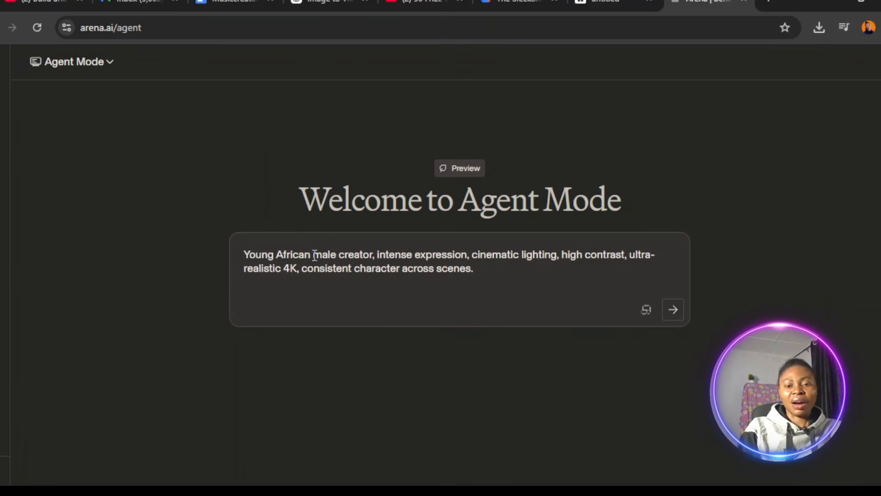
pyautogui.click(674, 310)
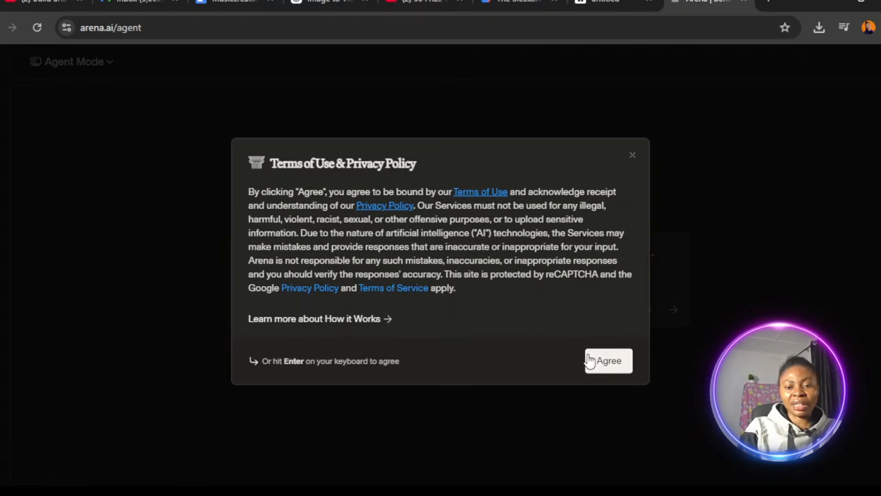
pyautogui.click(605, 361)
# Sign in to Arena with an existing Google account.
pyautogui.click(458, 235)
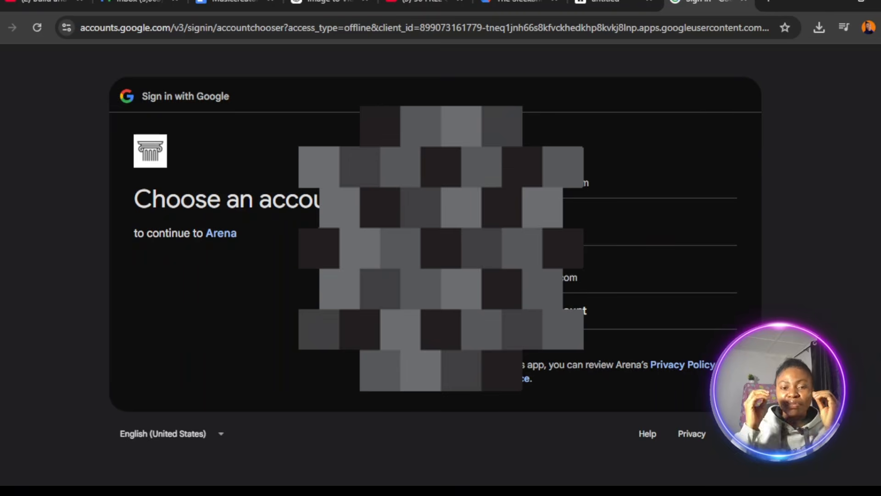
pyautogui.click(670, 284)
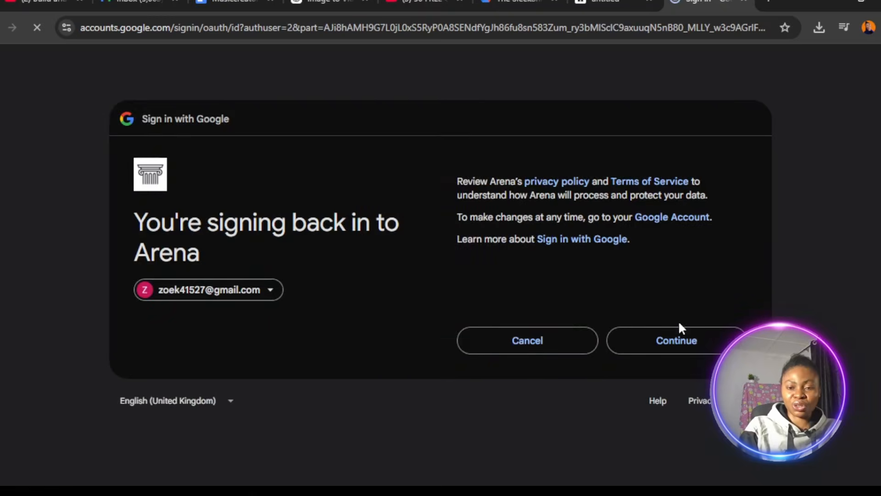
pyautogui.click(705, 339)
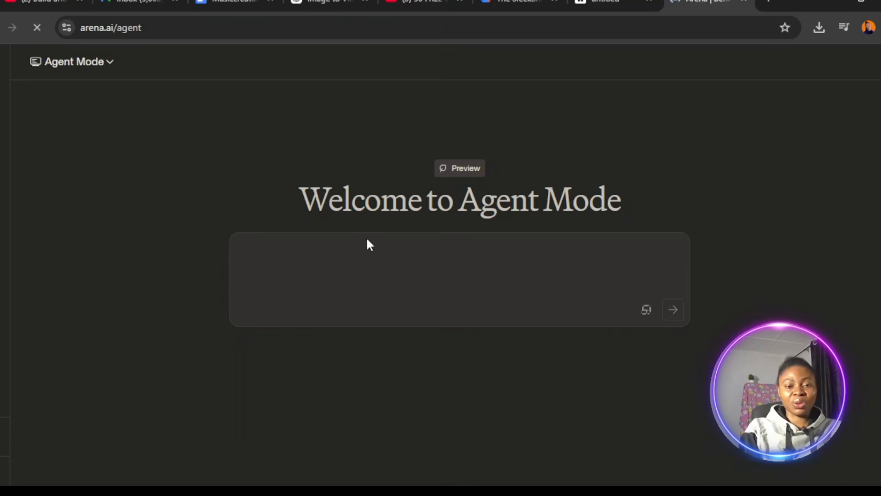
# Paste the "Young African male creator" prompt into Agent Mode again and submit it.
pyautogui.write('Young African male creator, intense expression, cinematic lighting, high contrast, ultra-realistic 4K, consistent character across scenes.')
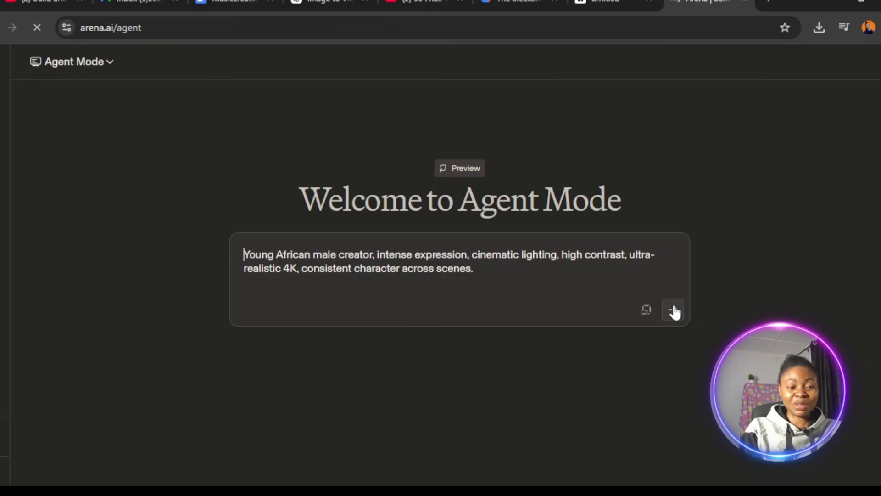
pyautogui.click(673, 311)
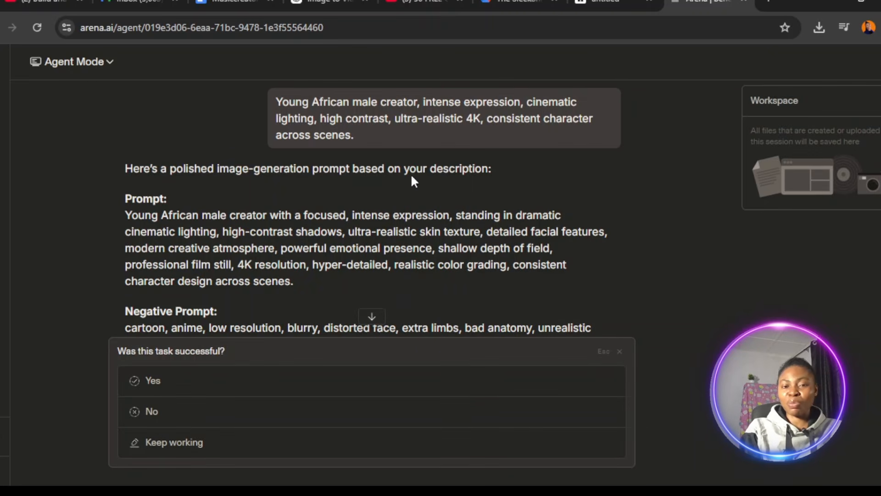
# Review the agent's polished image-generation prompt and copy the whole response, including the negative prompt and character consistency add-on.
pyautogui.click(166, 385)
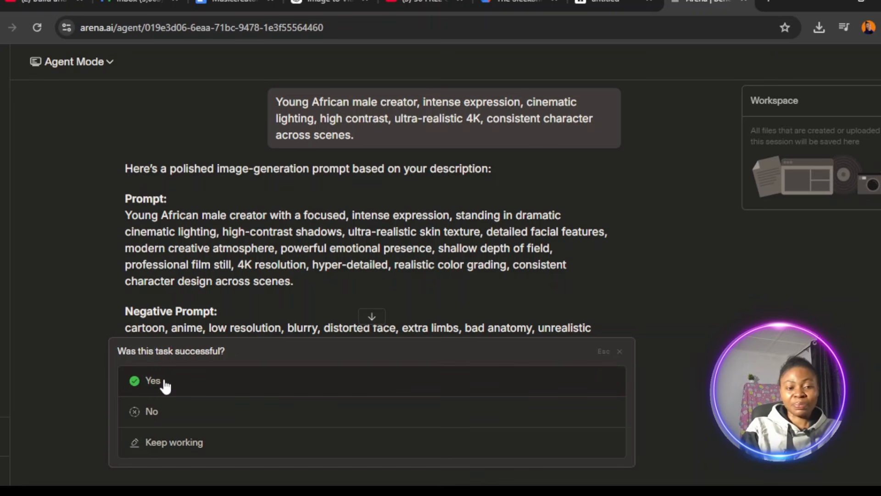
pyautogui.click(372, 316)
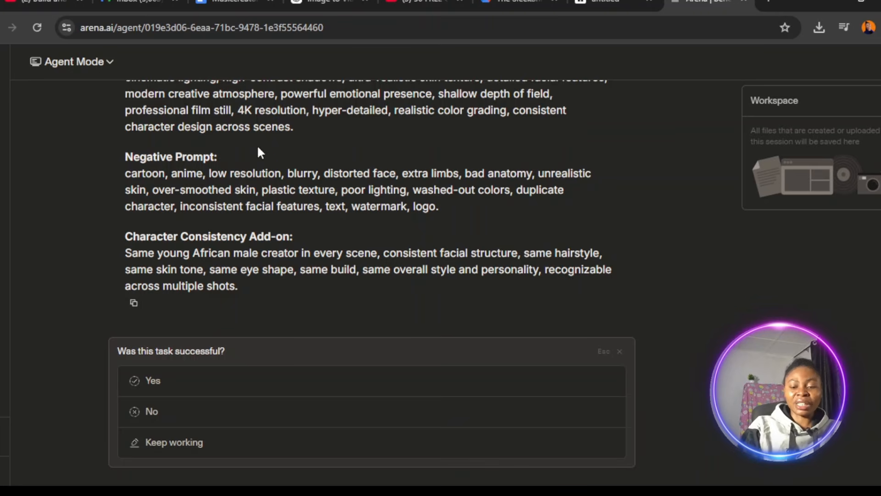
pyautogui.scroll(2, 260, 155)
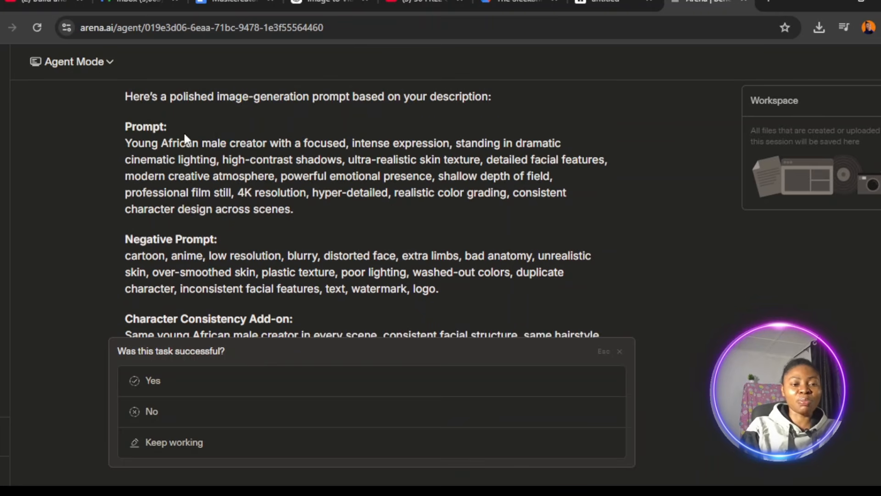
pyautogui.moveTo(127, 141); pyautogui.dragTo(351, 301)
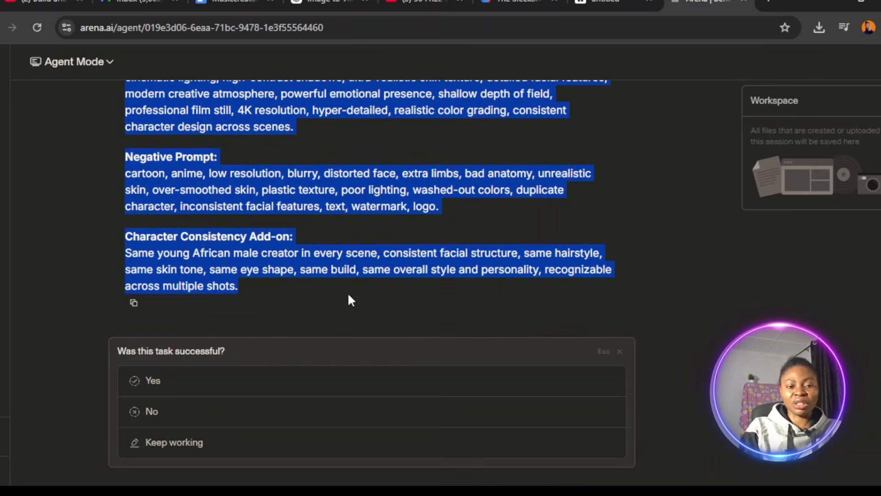
pyautogui.click(134, 304)
# Switch Arena to Direct chat mode and turn on image generation.
pyautogui.click(111, 64)
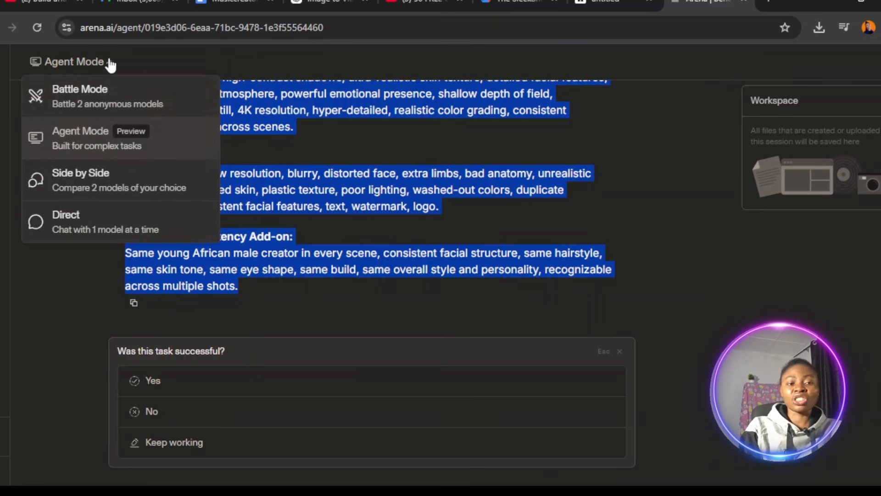
pyautogui.click(95, 228)
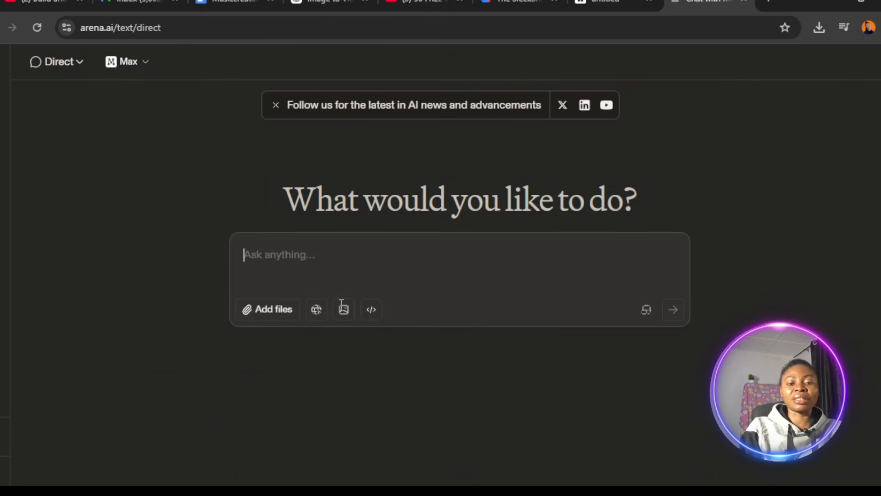
pyautogui.click(344, 309)
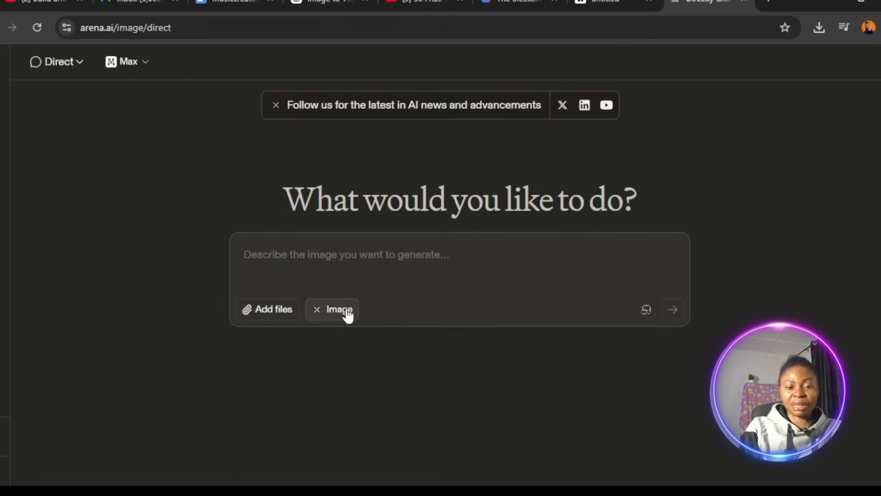
# Browse the available image models and select grok-imagine-image.
pyautogui.click(140, 65)
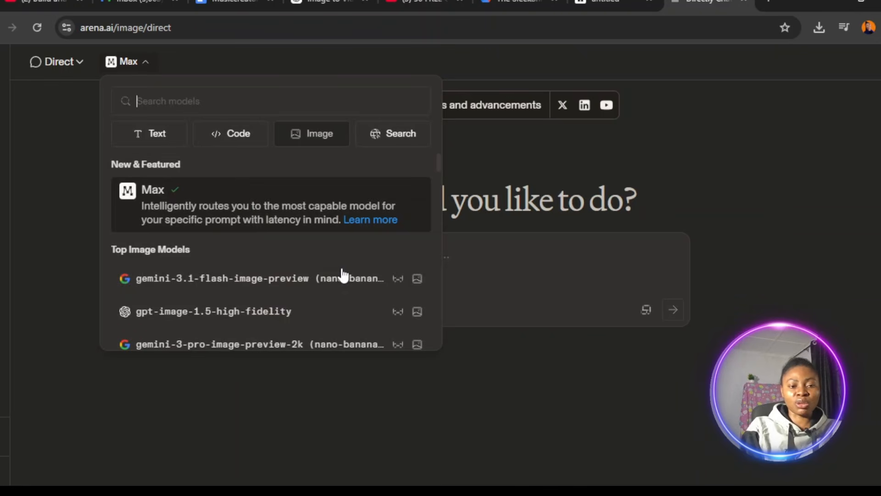
pyautogui.scroll(-6, 440, 177)
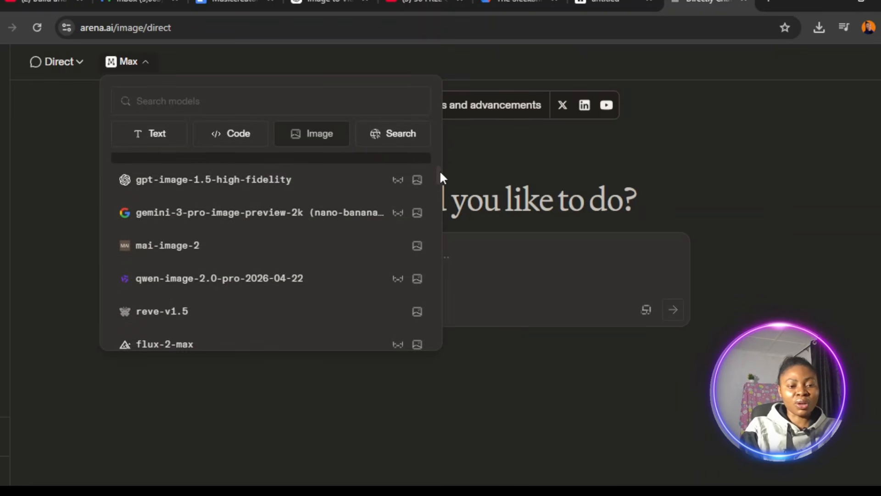
pyautogui.moveTo(440, 187); pyautogui.dragTo(439, 289)
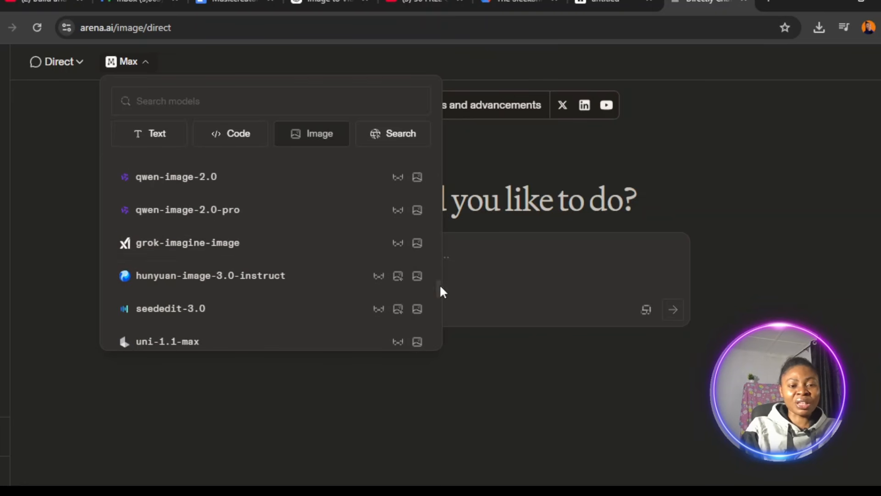
pyautogui.click(235, 258)
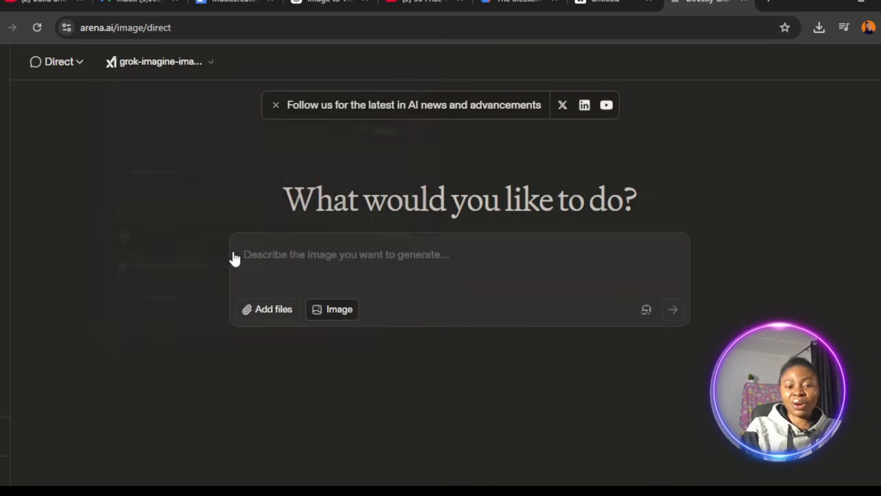
# Generate an image from the copied polished prompt and complete the security verification.
pyautogui.click(298, 260)
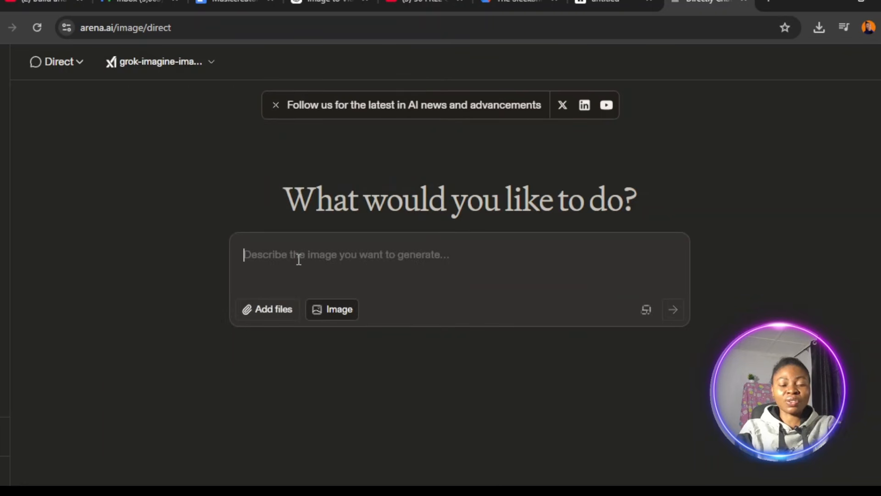
pyautogui.hotkey('ctrl', 'v')
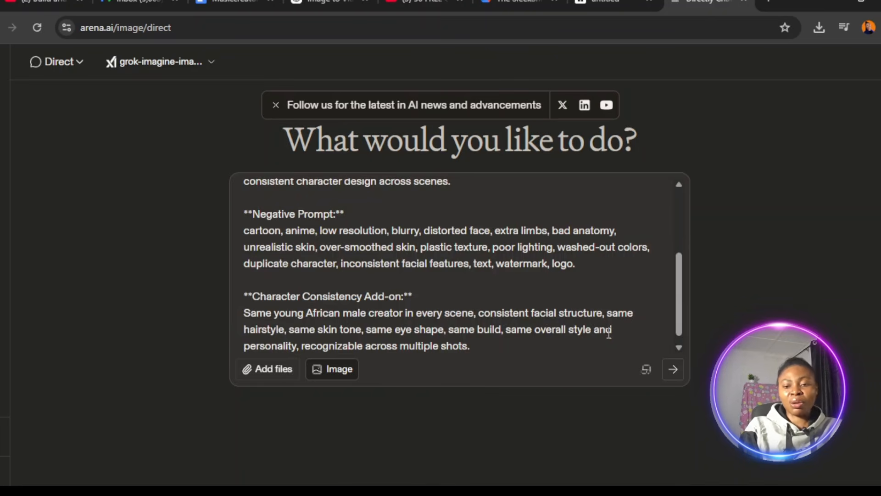
pyautogui.click(673, 370)
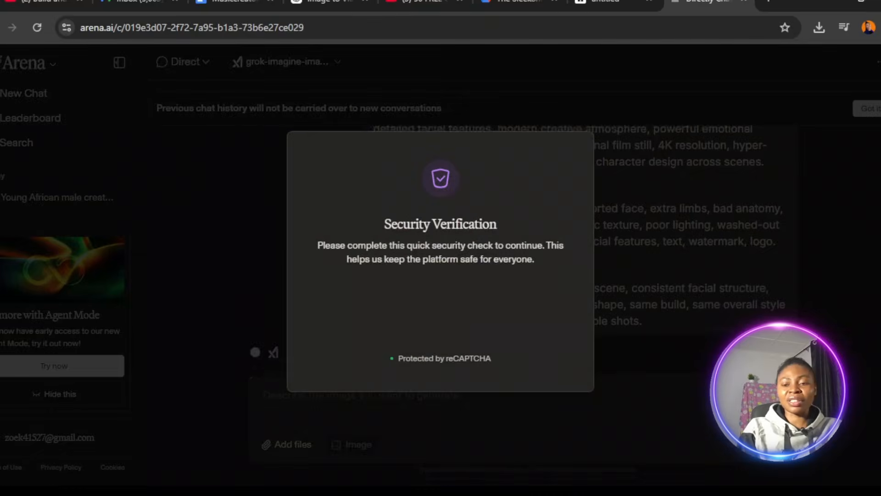
pyautogui.click(356, 310)
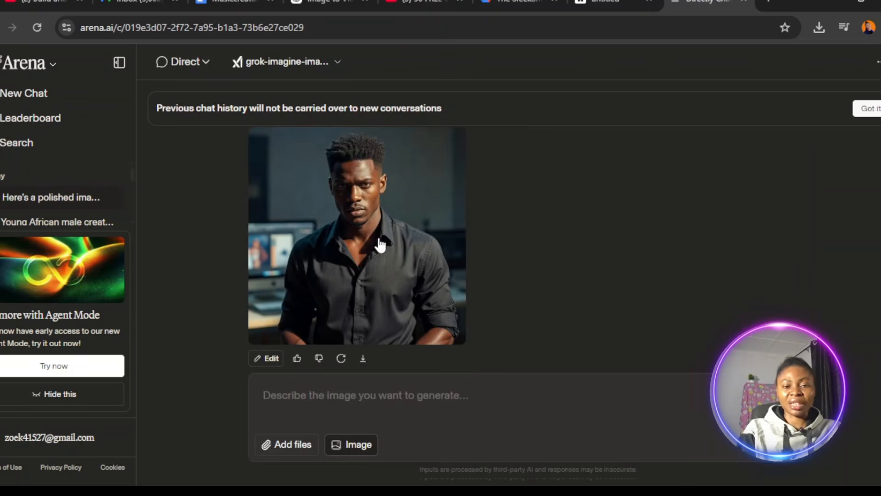
# Inspect the generated portrait at full size, return to the chat and download the image.
pyautogui.click(366, 229)
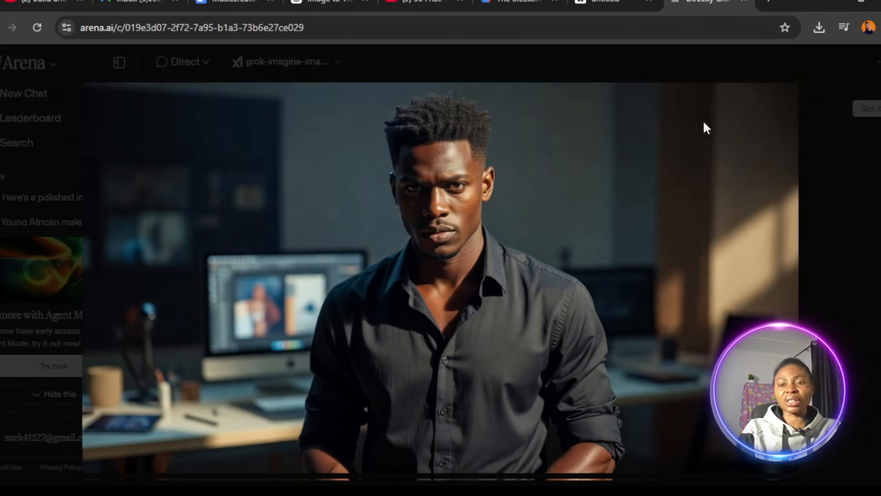
pyautogui.click(50, 153)
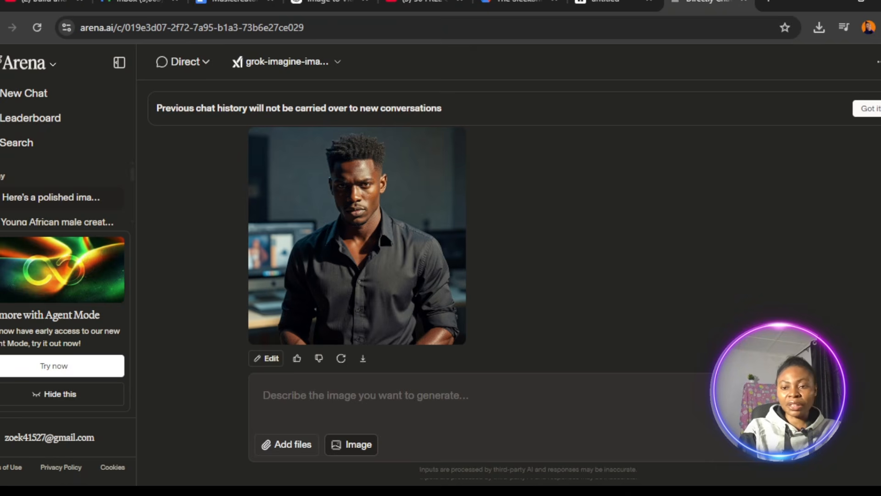
pyautogui.scroll(2, 357, 230)
pyautogui.scroll(-2, 357, 230)
# Start a new chat and set it to video generation in Battle Mode.
pyautogui.click(26, 94)
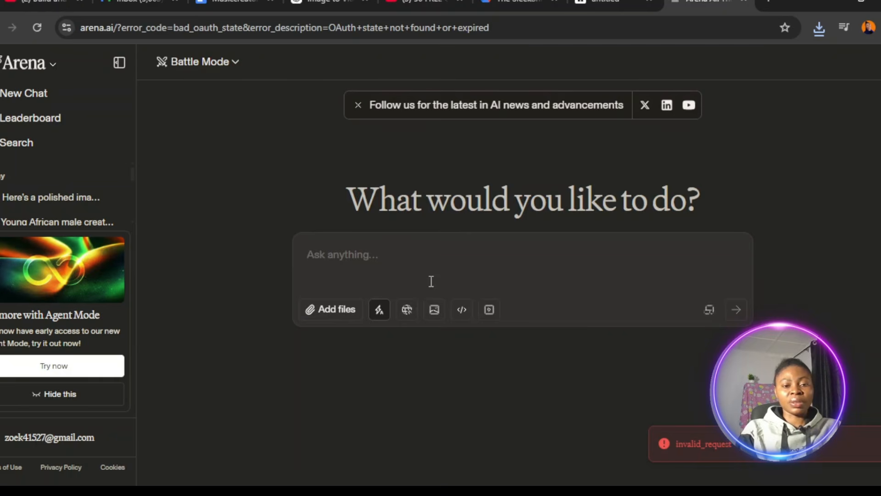
pyautogui.click(490, 310)
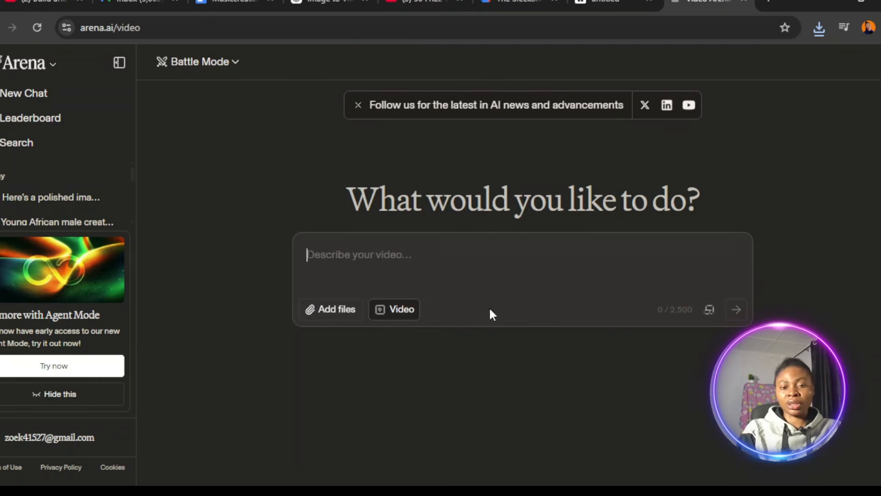
pyautogui.click(236, 64)
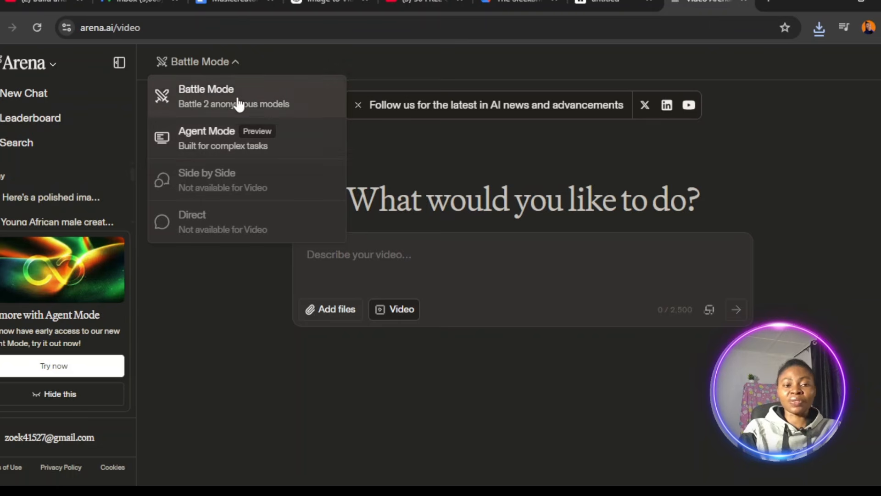
pyautogui.click(277, 109)
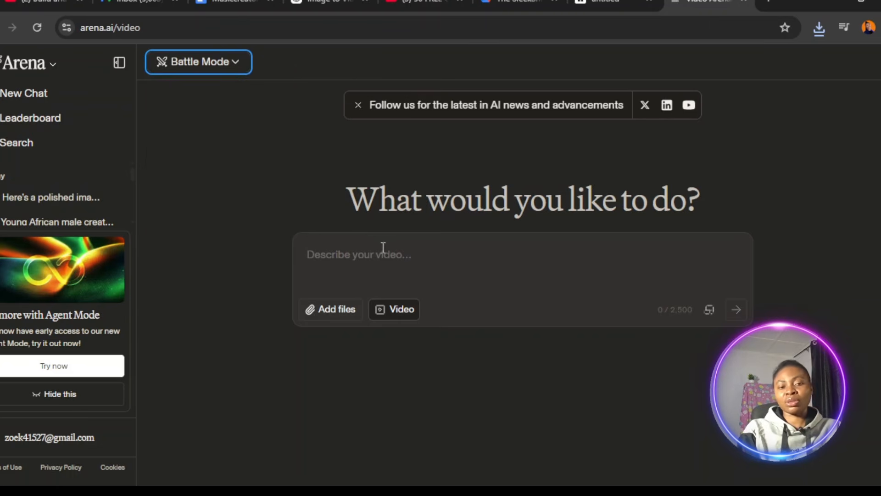
pyautogui.click(370, 255)
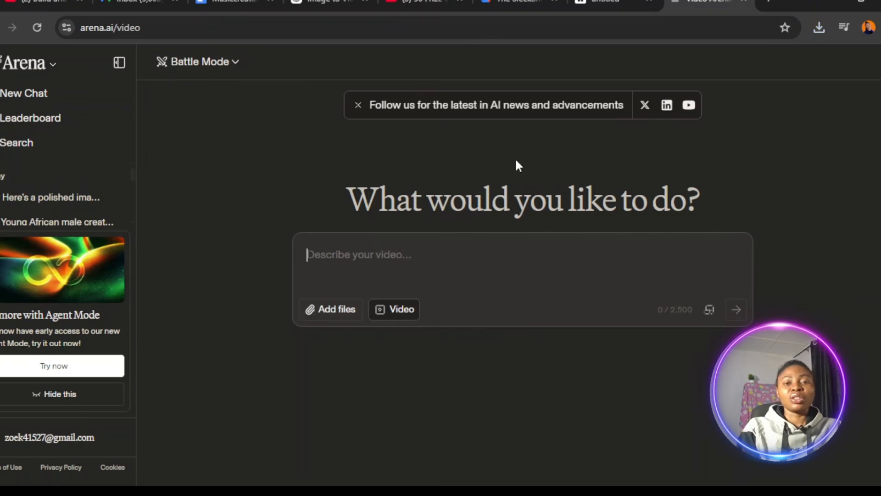
# Copy the second prompt block from the ChatGPT image-to-video conversation and attach the generated portrait to Arena's video request.
pyautogui.click(315, 4)
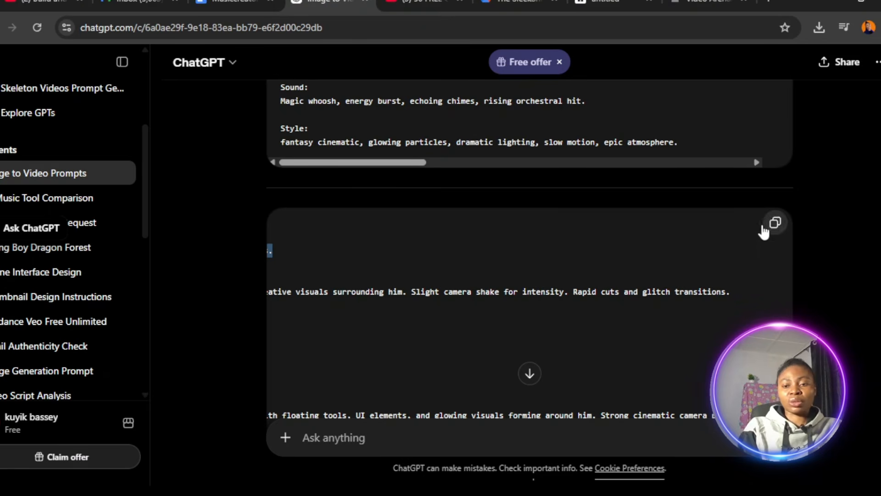
pyautogui.click(775, 222)
pyautogui.click(693, 2)
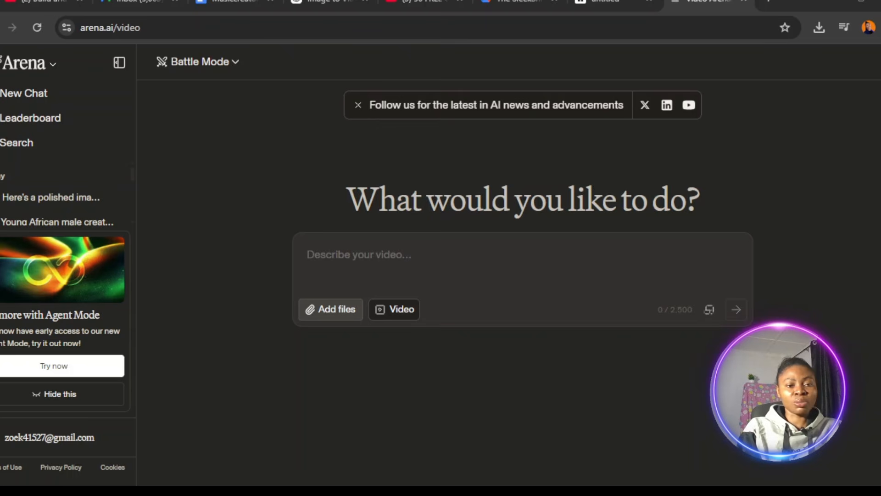
pyautogui.click(310, 286)
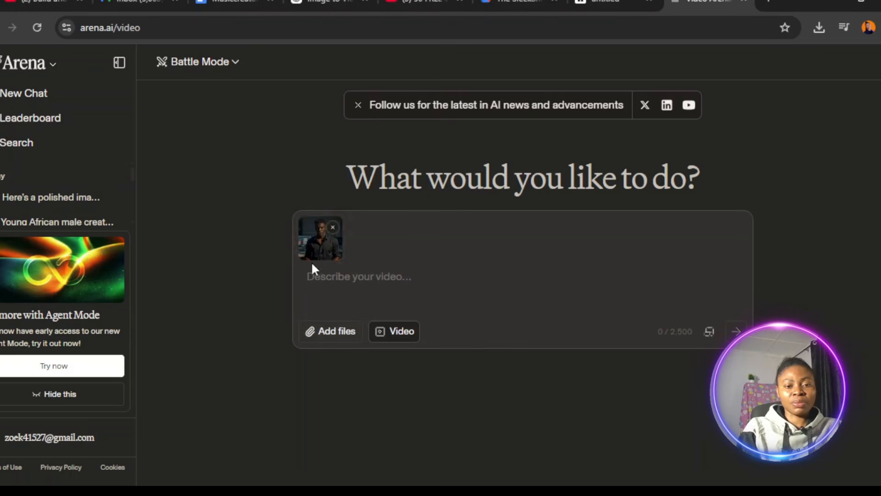
# Paste the copied prompt into the video request, remove its title and character description so it starts at "Scene 1:", and generate the videos.
pyautogui.click(353, 282)
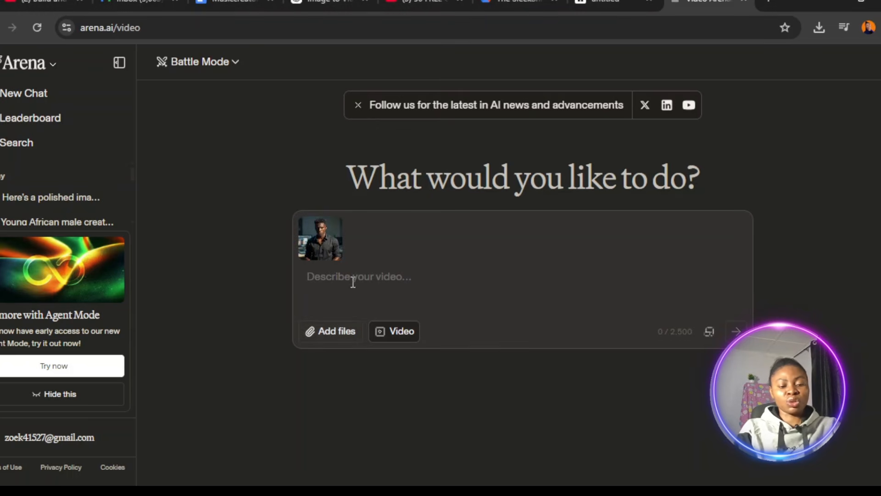
pyautogui.hotkey('ctrl', 'v')
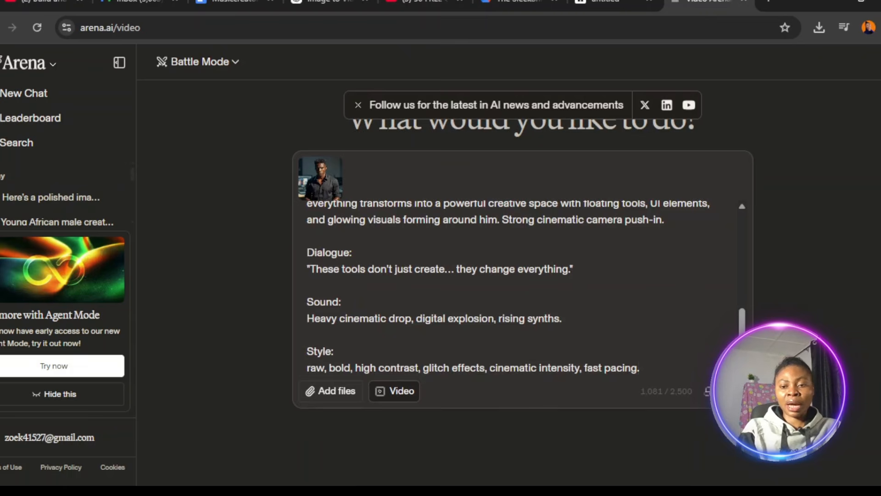
pyautogui.scroll(5, 733, 220)
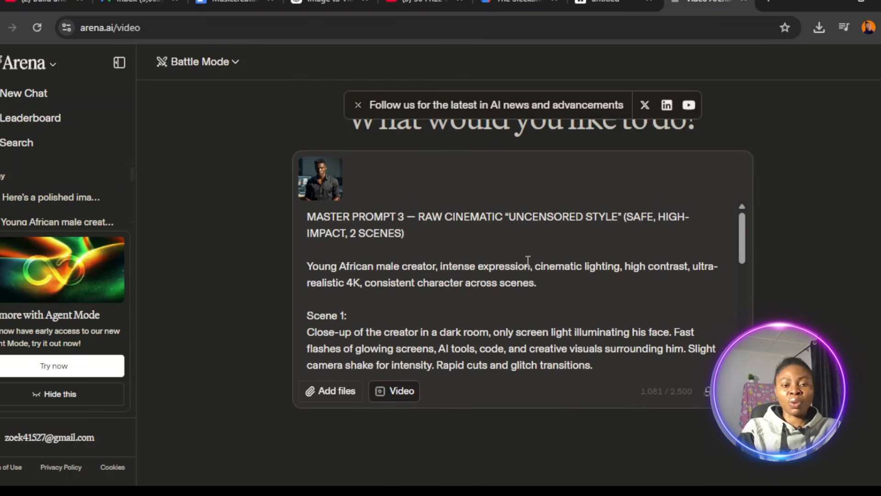
pyautogui.moveTo(552, 294); pyautogui.dragTo(306, 219)
pyautogui.press('BackSpace')
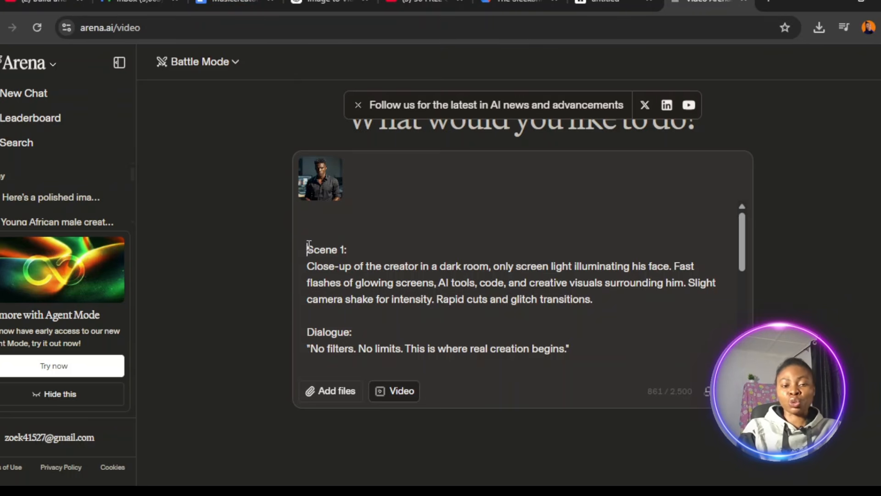
pyautogui.press('BackSpace')
pyautogui.press('BackSpace')
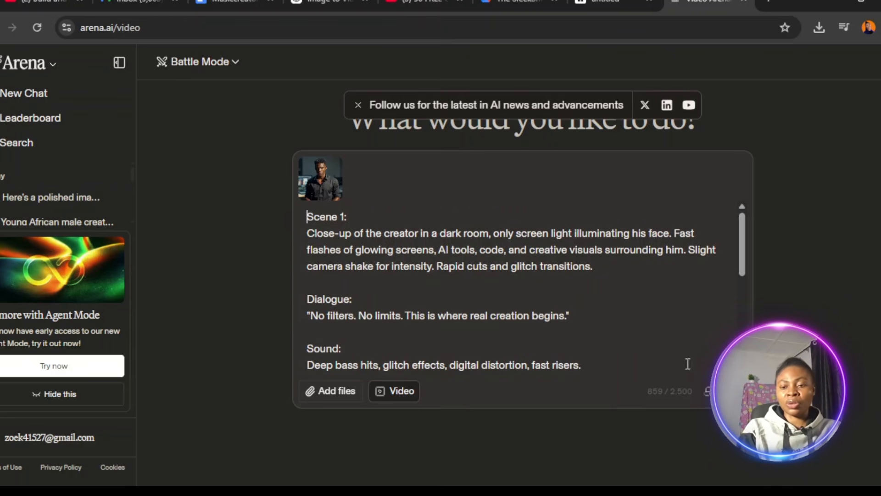
pyautogui.press('Return')
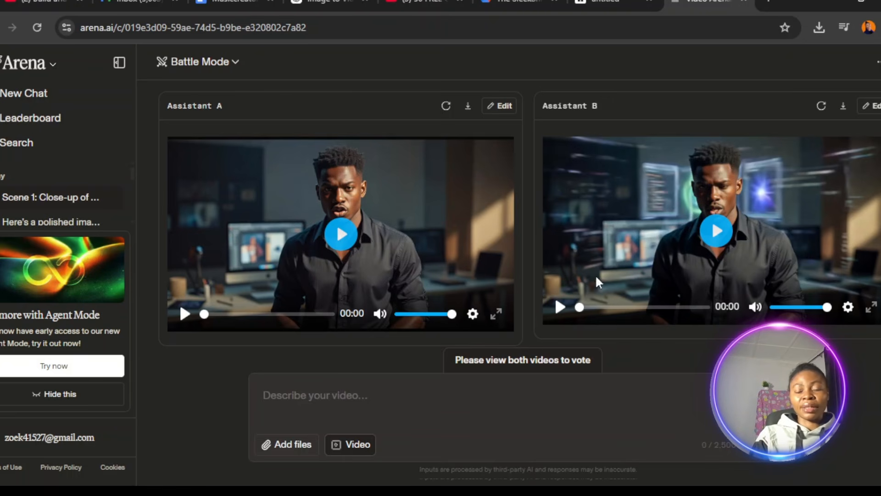
# Play both generated videos from Assistant A and Assistant B, and vote that A is better.
pyautogui.click(186, 315)
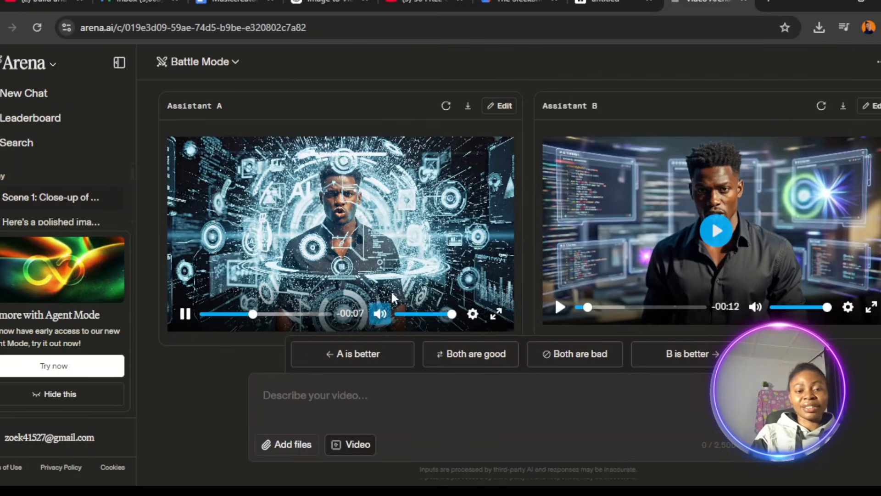
pyautogui.click(560, 307)
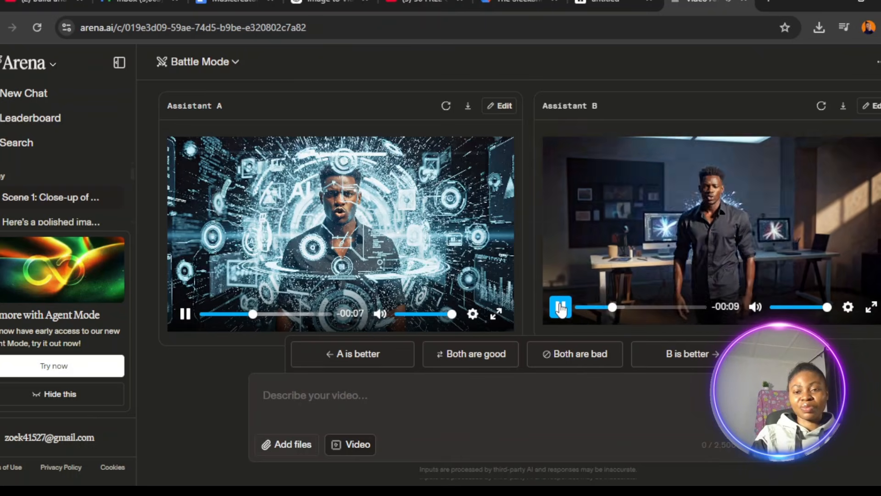
pyautogui.click(185, 314)
pyautogui.click(362, 363)
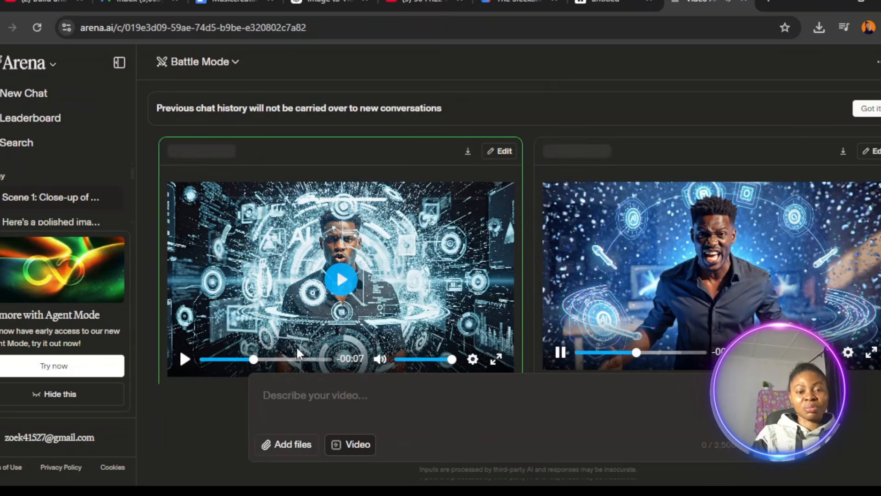
# Watch the winning veo-3.1-fast-audio-1080p video through to the end and dismiss the chat history notice.
pyautogui.click(185, 359)
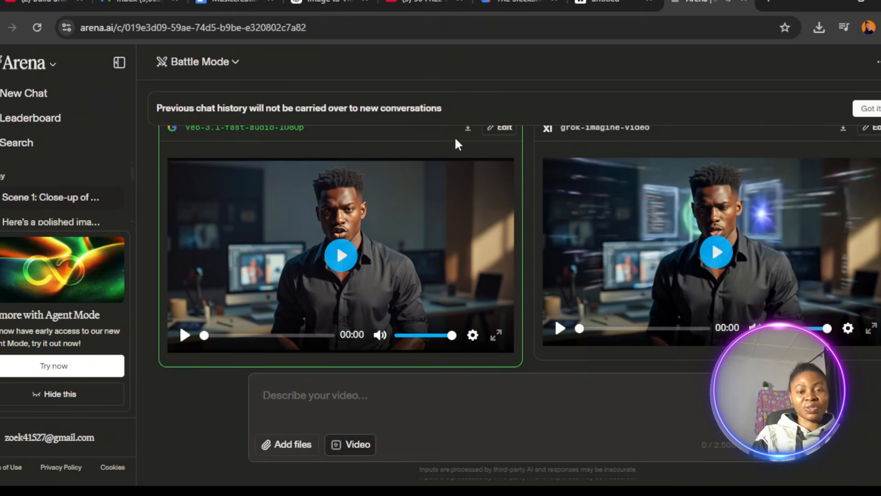
pyautogui.click(185, 335)
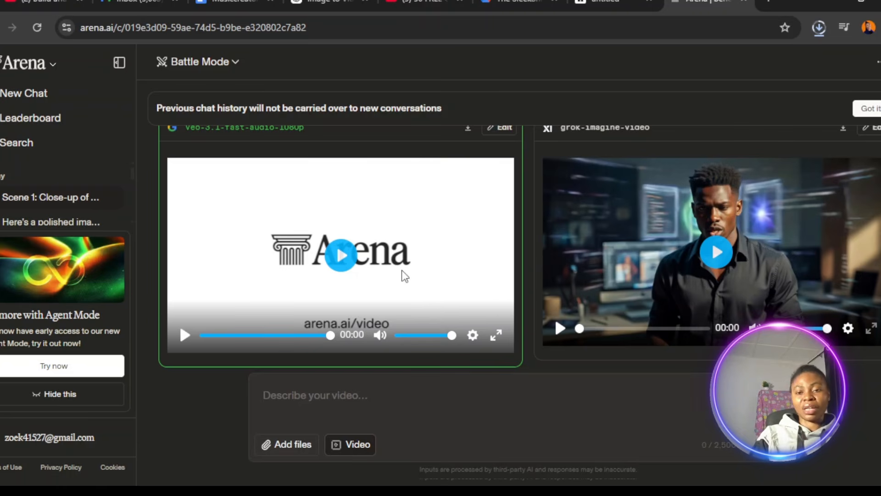
pyautogui.click(878, 111)
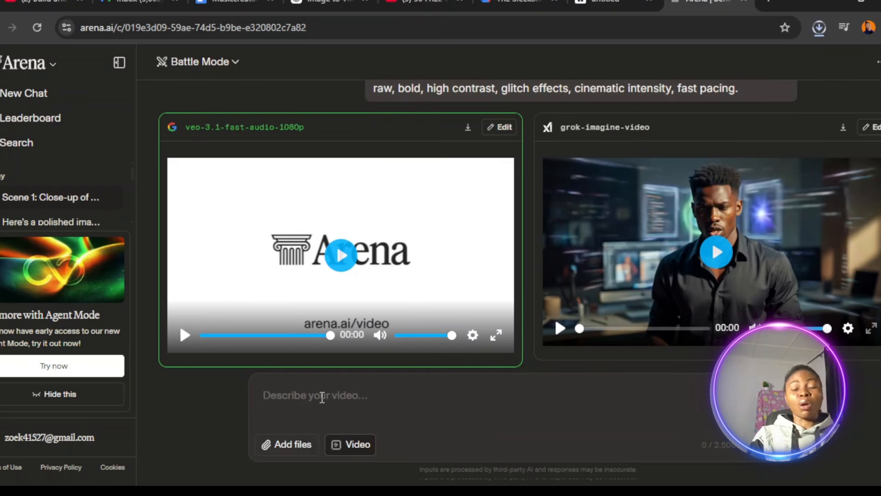
pyautogui.click(325, 396)
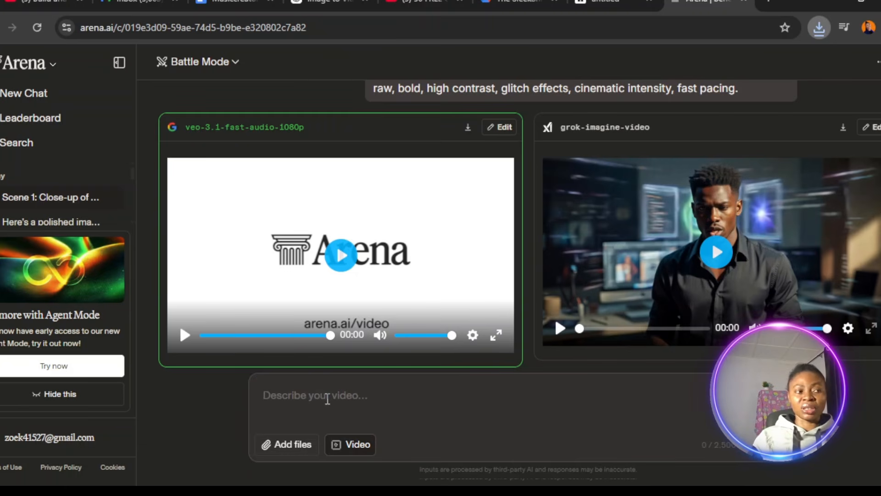
pyautogui.click(327, 398)
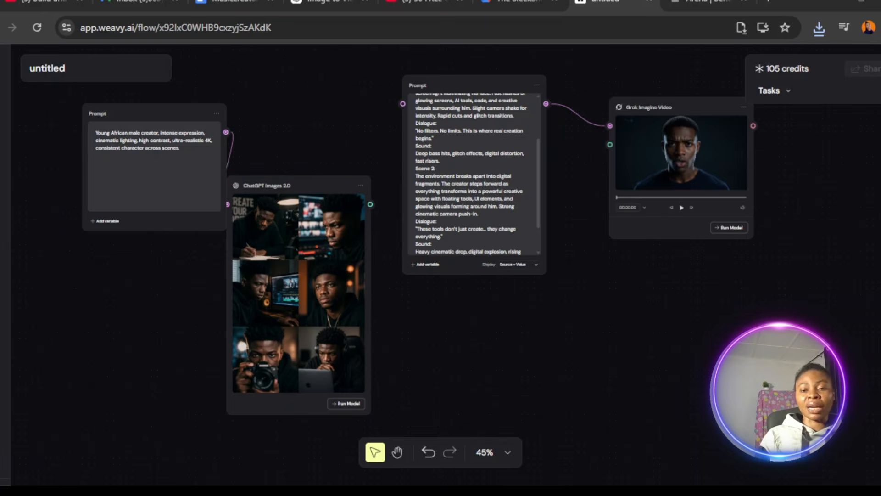
pyautogui.click(710, 2)
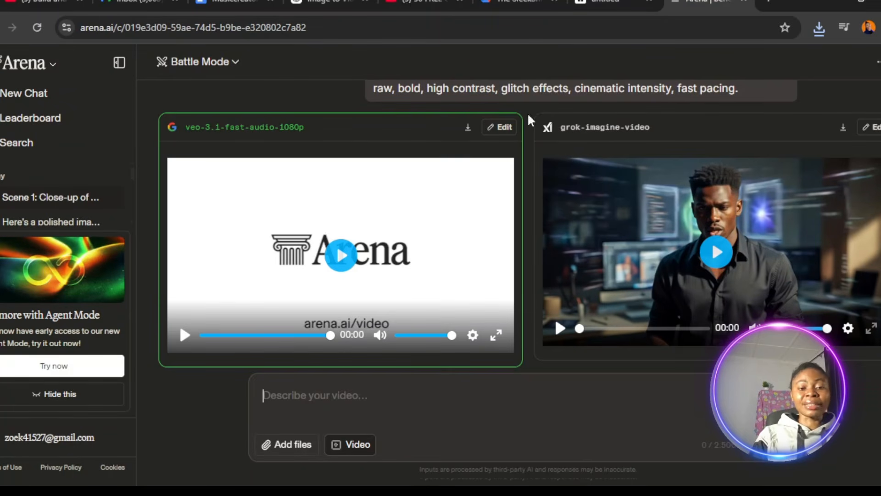
# Go back to Arena's start page, switch from Battle Mode to Direct chat and choose the kimi-k2.5-thinking model.
pyautogui.click(0, 27)
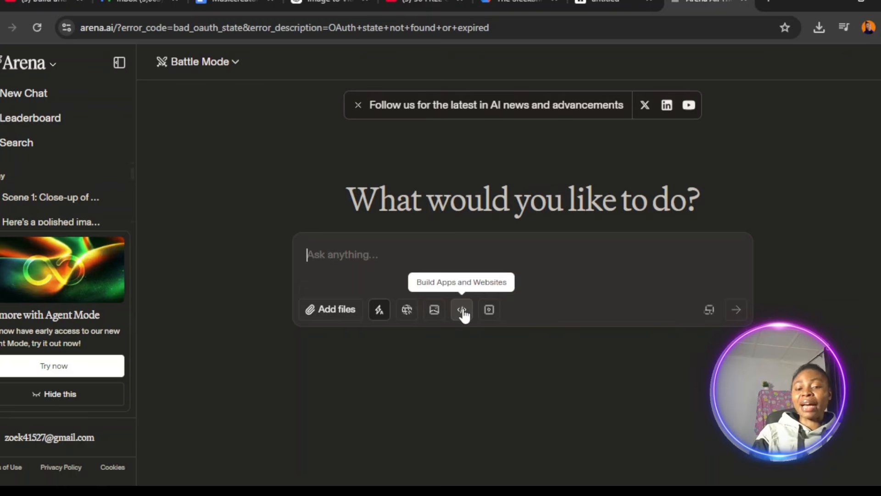
pyautogui.click(235, 63)
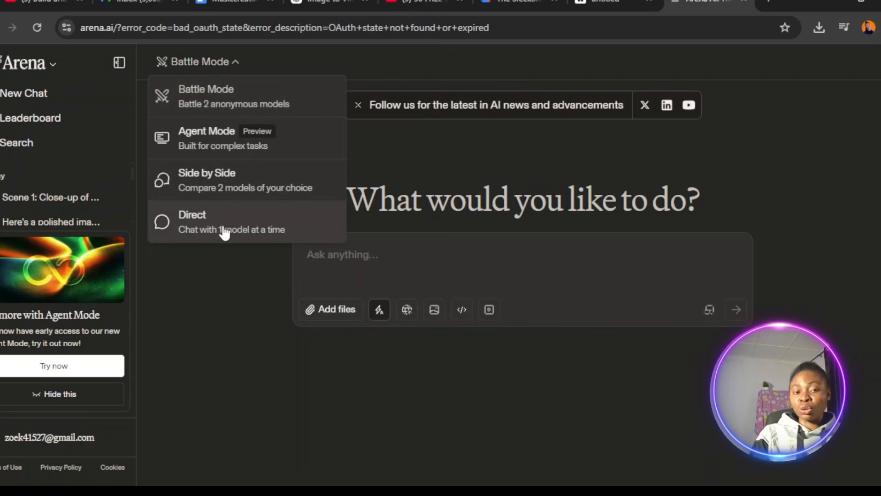
pyautogui.click(243, 227)
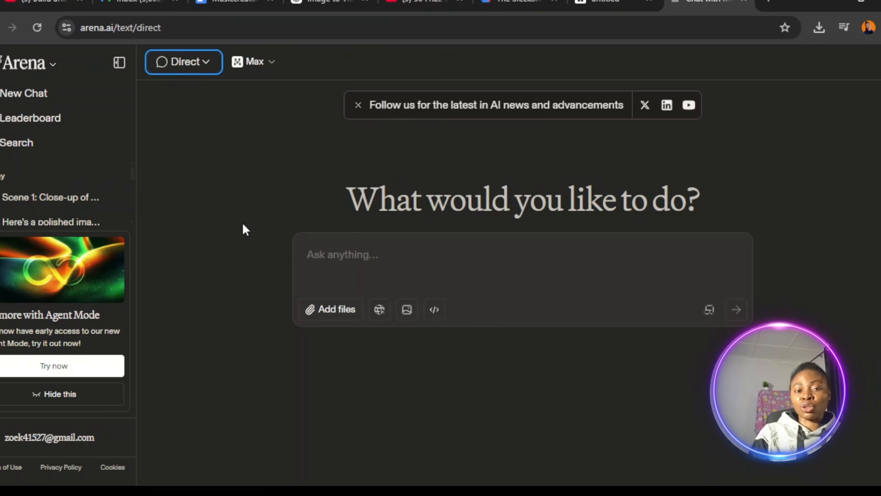
pyautogui.click(265, 64)
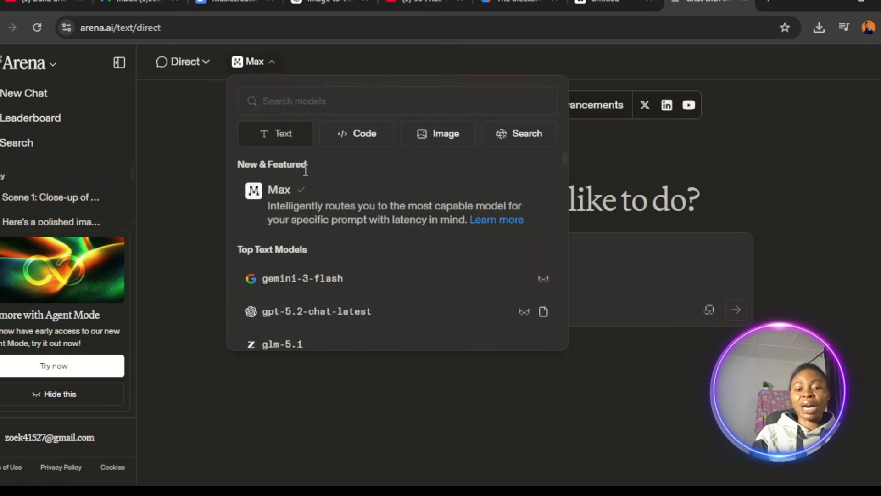
pyautogui.moveTo(566, 159); pyautogui.dragTo(568, 202)
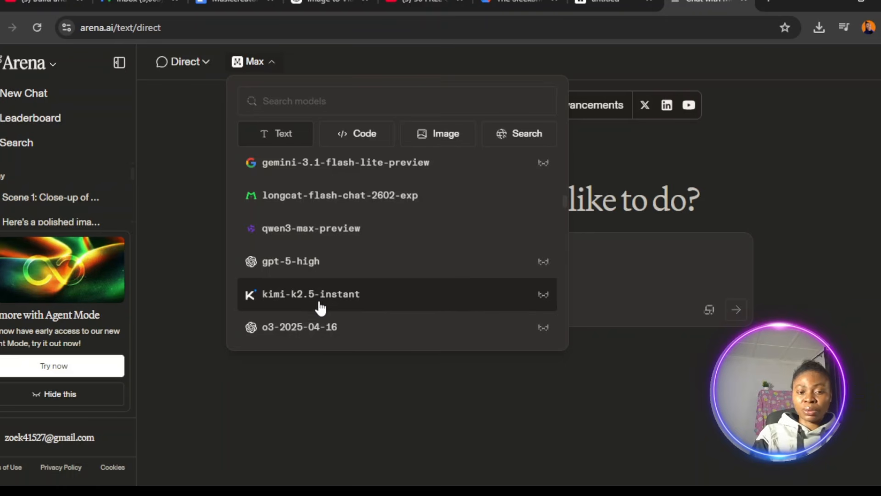
pyautogui.click(385, 304)
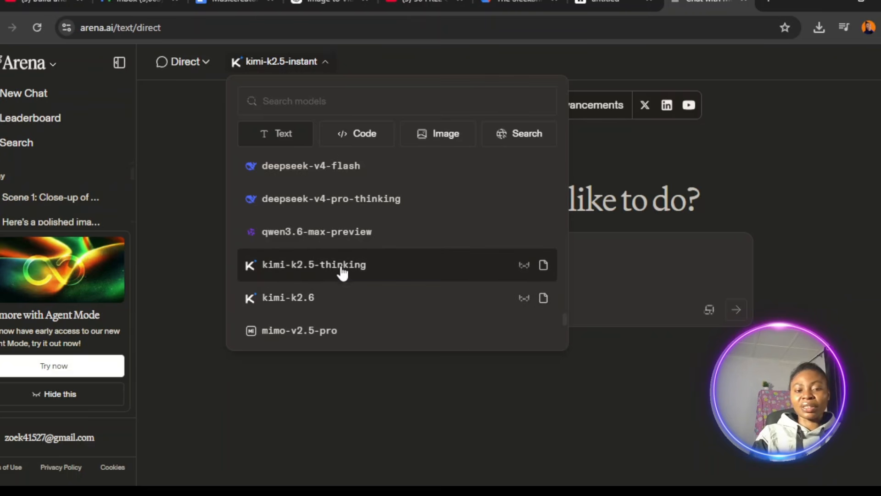
pyautogui.click(322, 275)
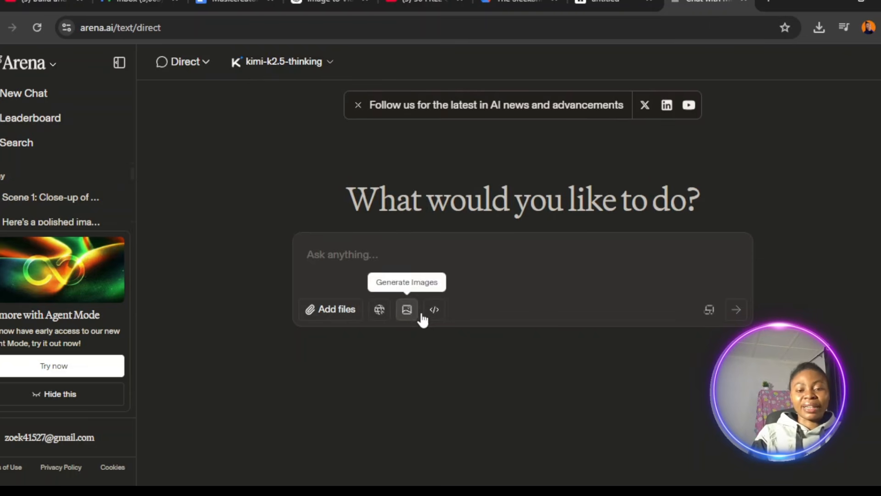
# Switch the chat to code generation and build the Instagram Feed example from the Clone suggestions.
pyautogui.click(432, 313)
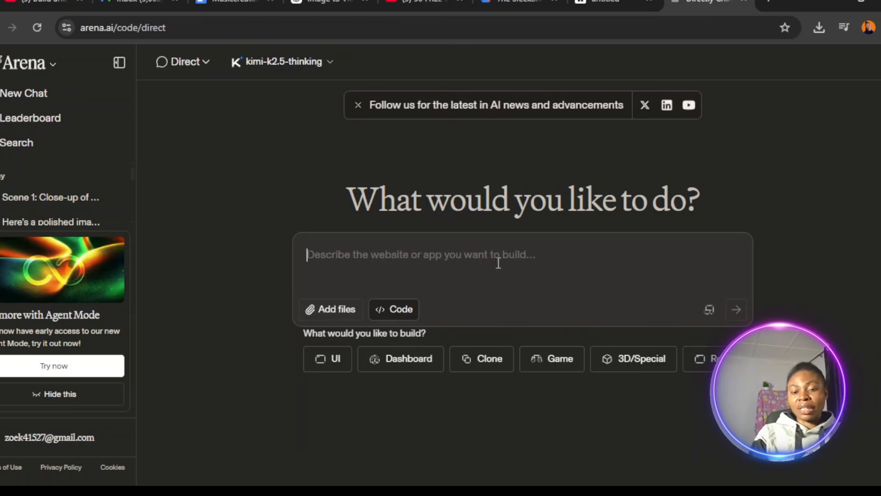
pyautogui.click(481, 362)
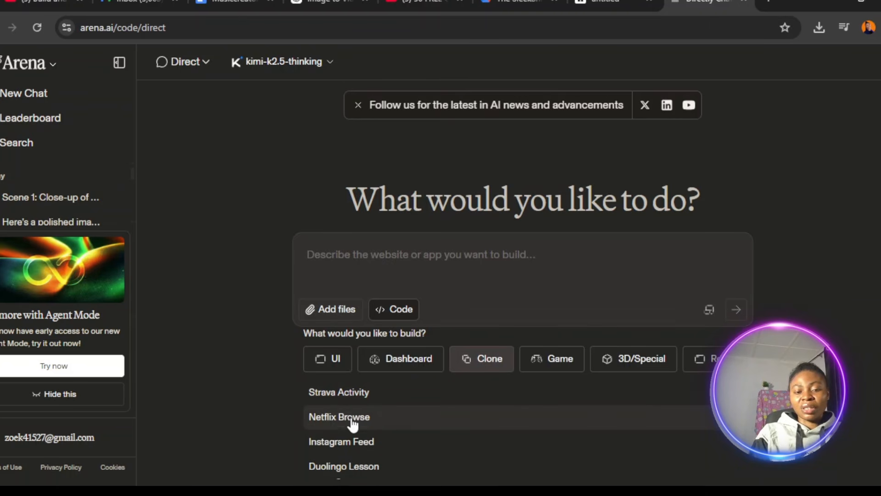
pyautogui.click(343, 442)
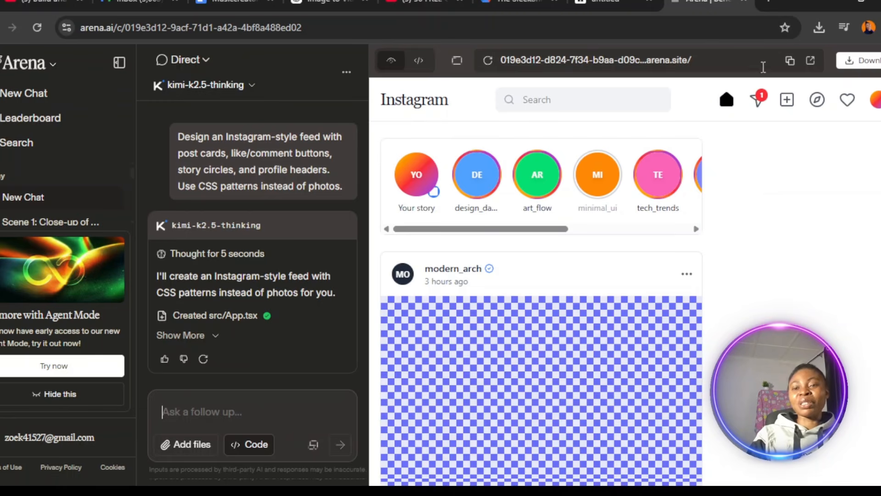
# Open the generated Instagram-style site in its own browser tab and examine its feed, stories, posts and search field.
pyautogui.click(811, 61)
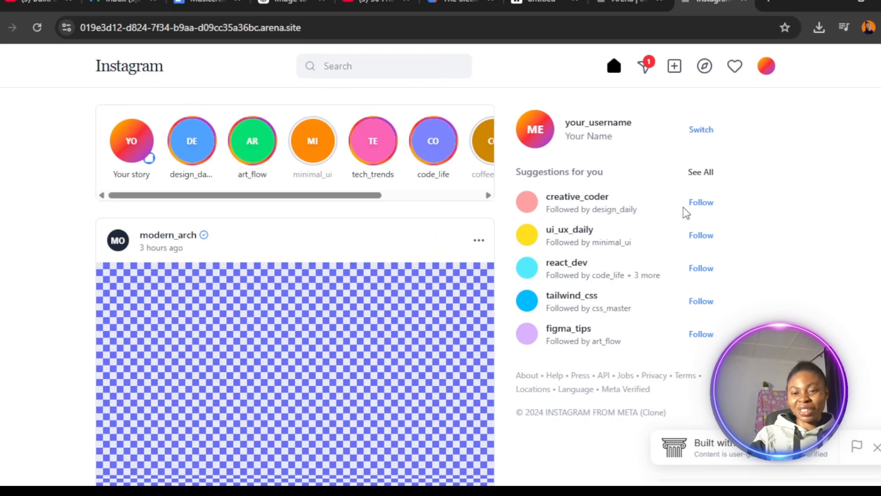
pyautogui.scroll(-15, 294, 285)
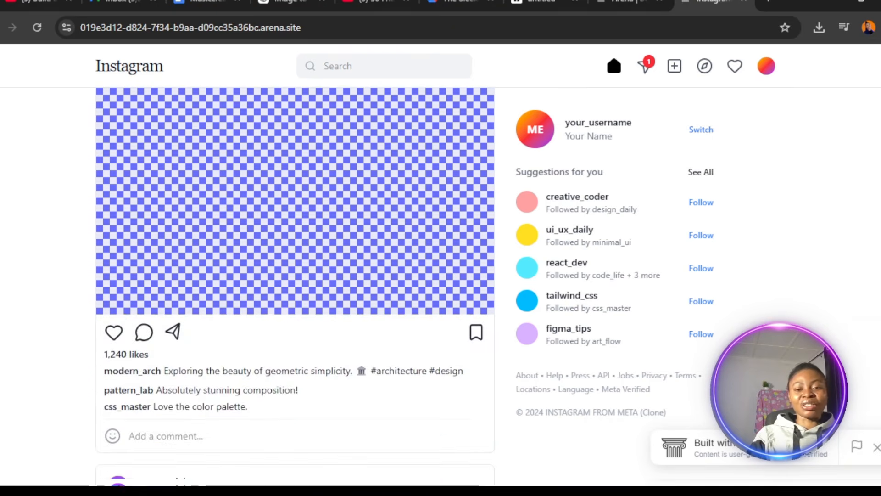
pyautogui.scroll(-17, 295, 284)
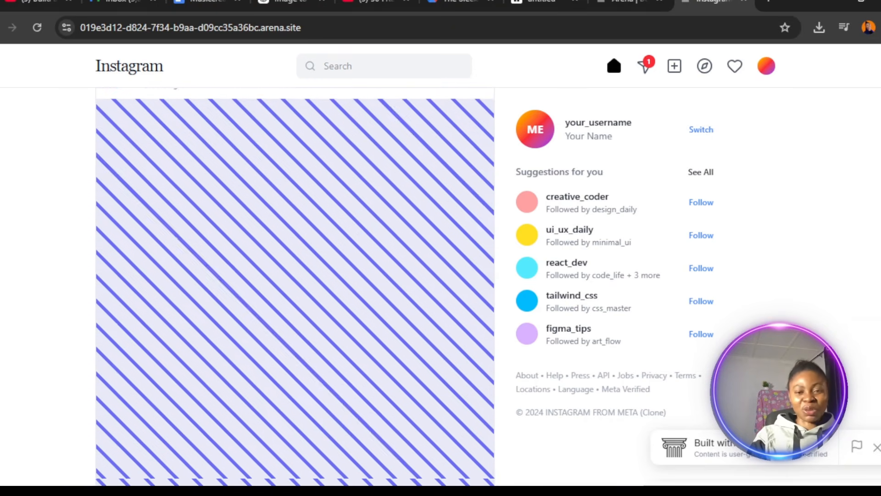
pyautogui.scroll(-6, 294, 284)
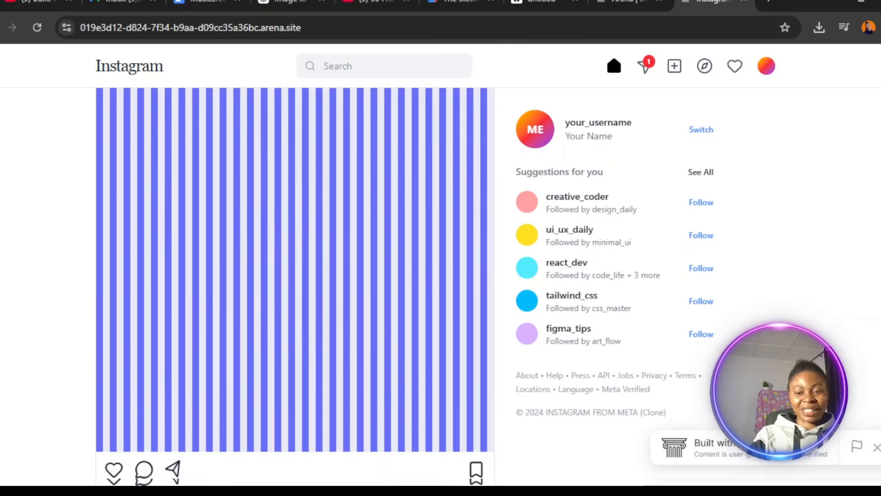
pyautogui.scroll(20, 295, 285)
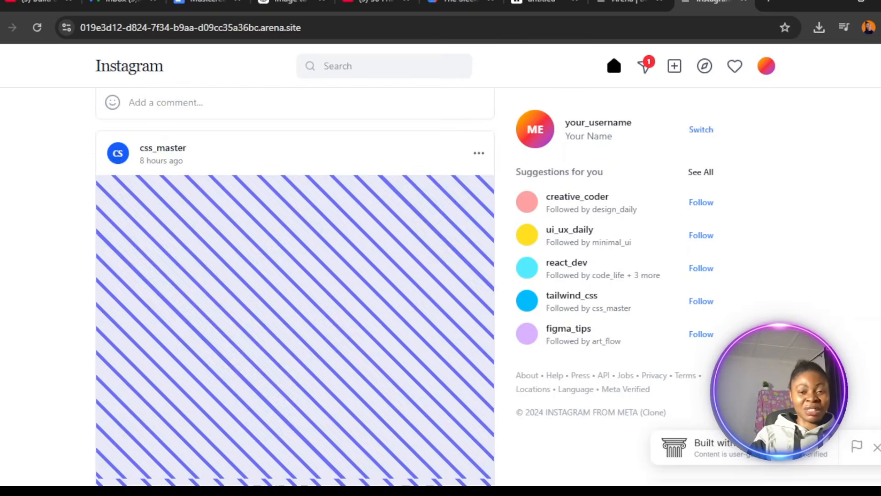
pyautogui.scroll(3, 417, 285)
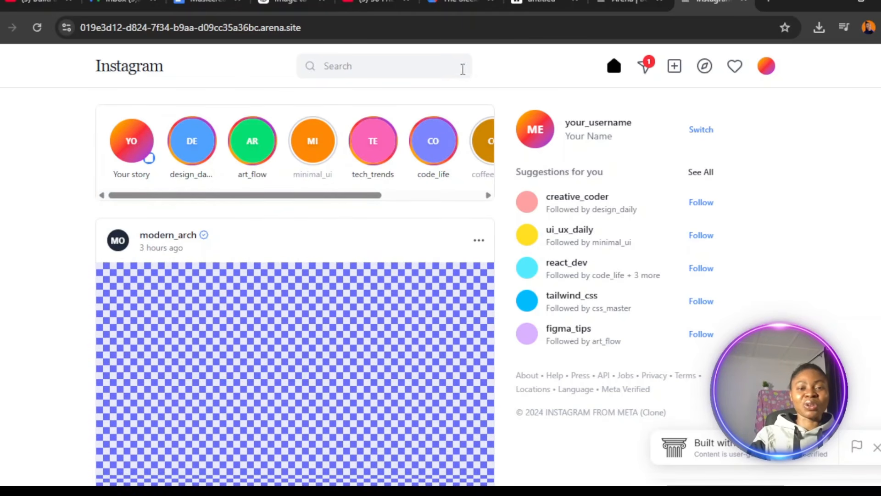
pyautogui.click(457, 66)
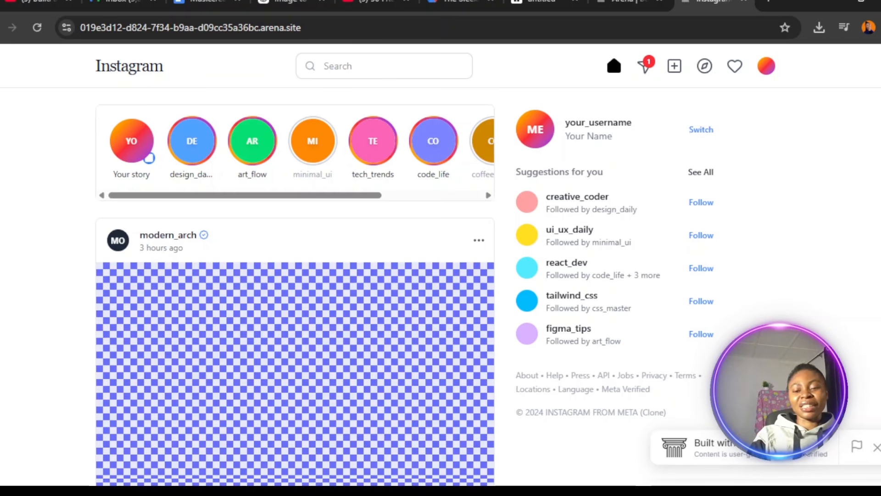
pyautogui.click(636, 494)
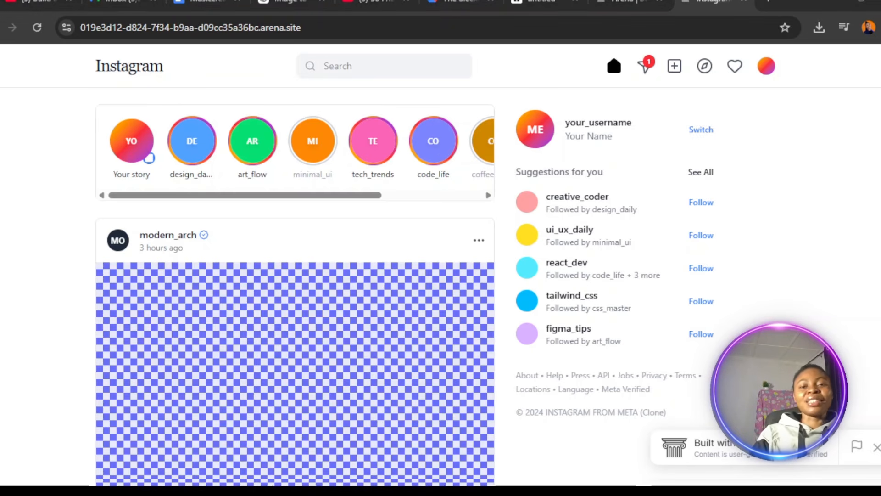